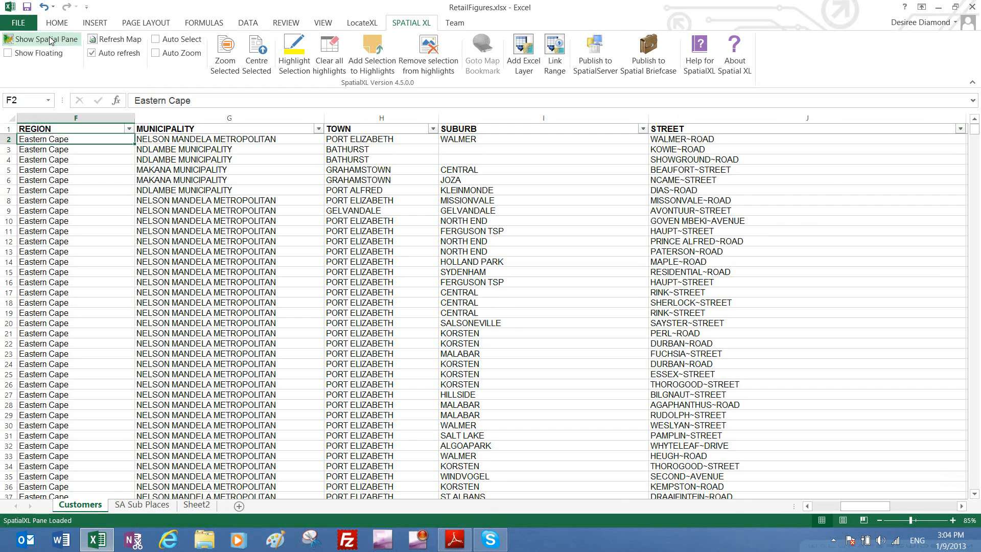
# - Show the SpatialXL map pane beside the worksheet and turn on the Customers layer
pyautogui.click(51, 41)
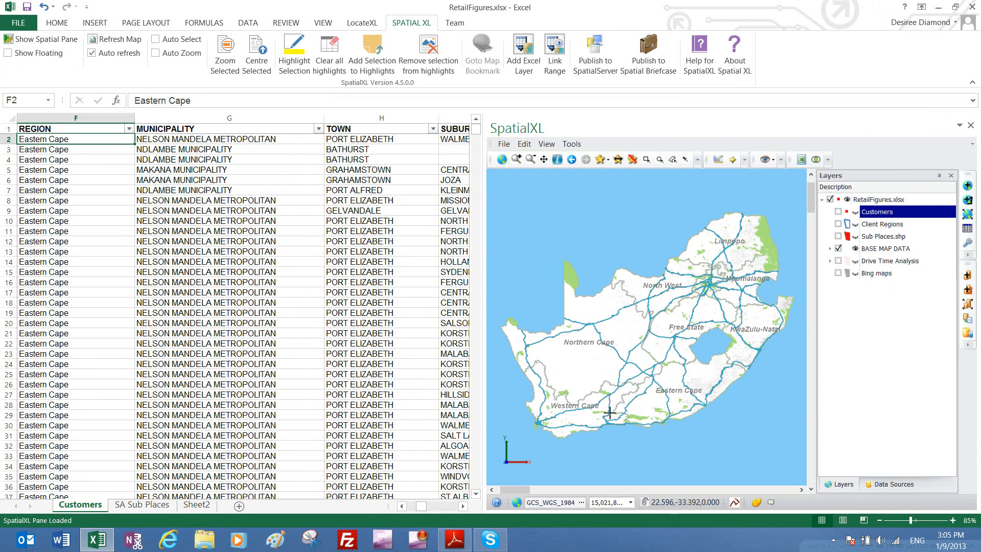
pyautogui.click(211, 148)
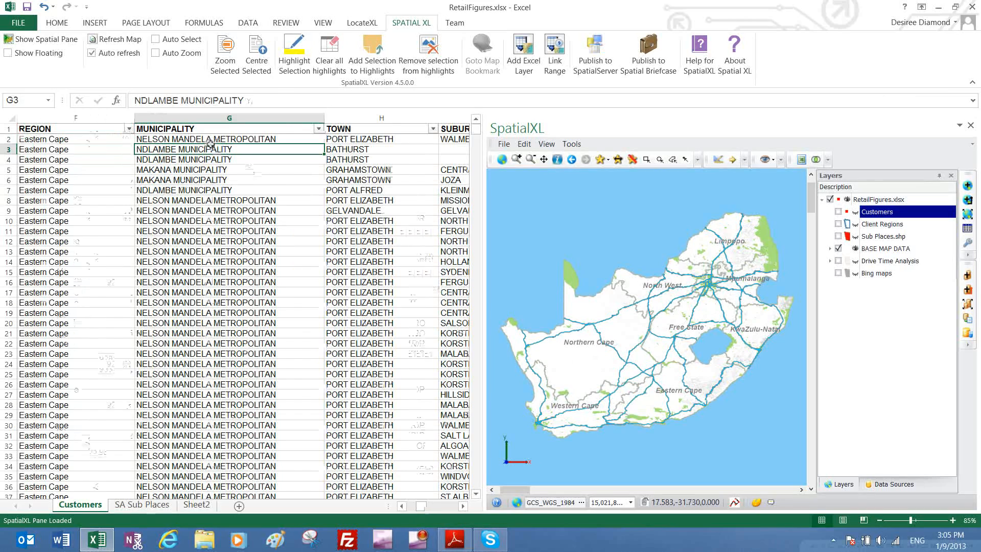
pyautogui.press('Home')
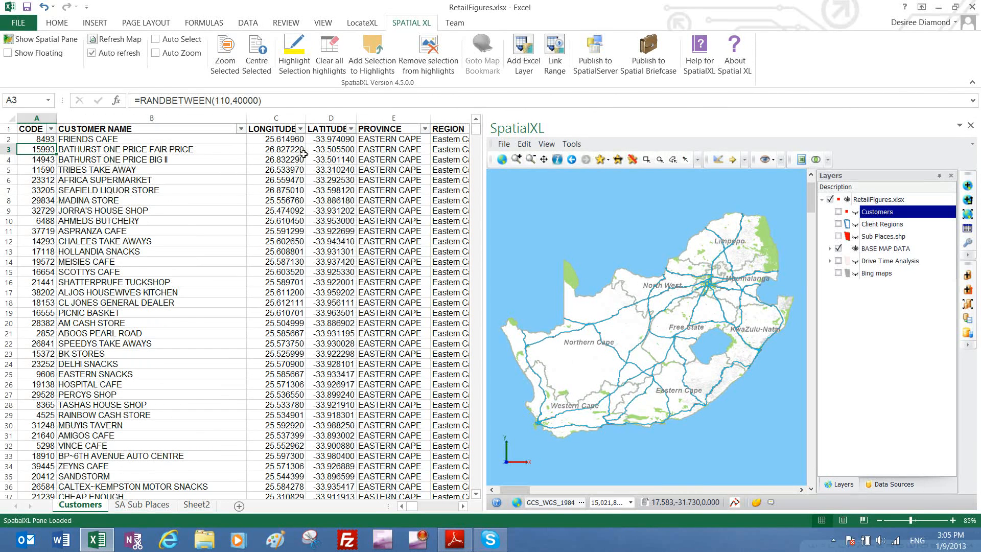
pyautogui.click(838, 213)
pyautogui.click(838, 212)
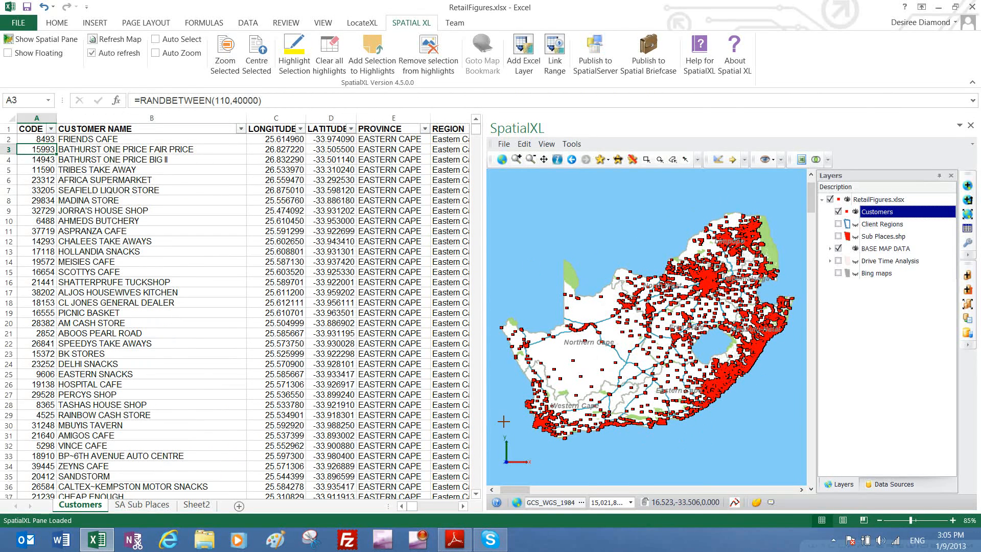
pyautogui.press('Up')
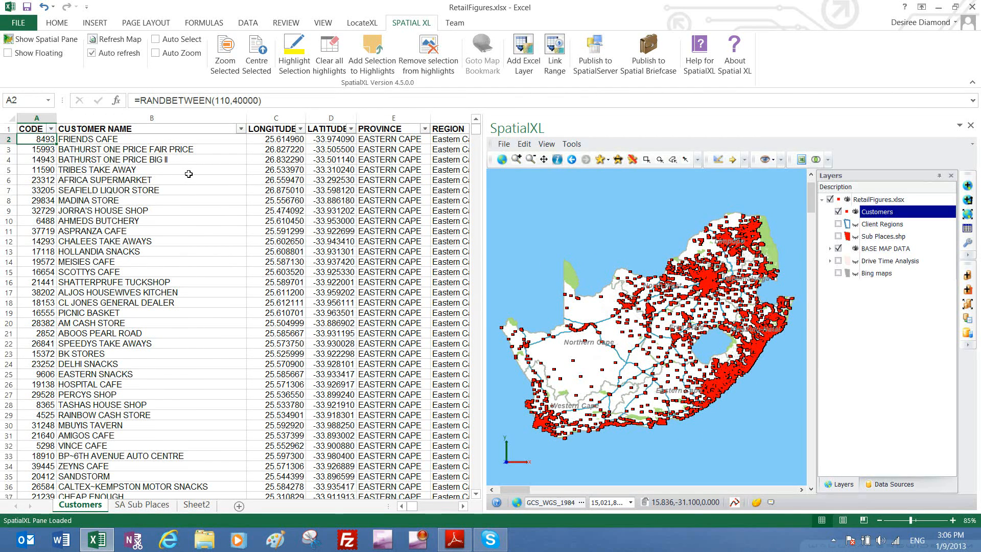
# - Filter the PROVINCE column to show only EASTERN CAPE customers on the map, and clear that filter again
pyautogui.click(369, 143)
pyautogui.hscroll(2, 368, 144)
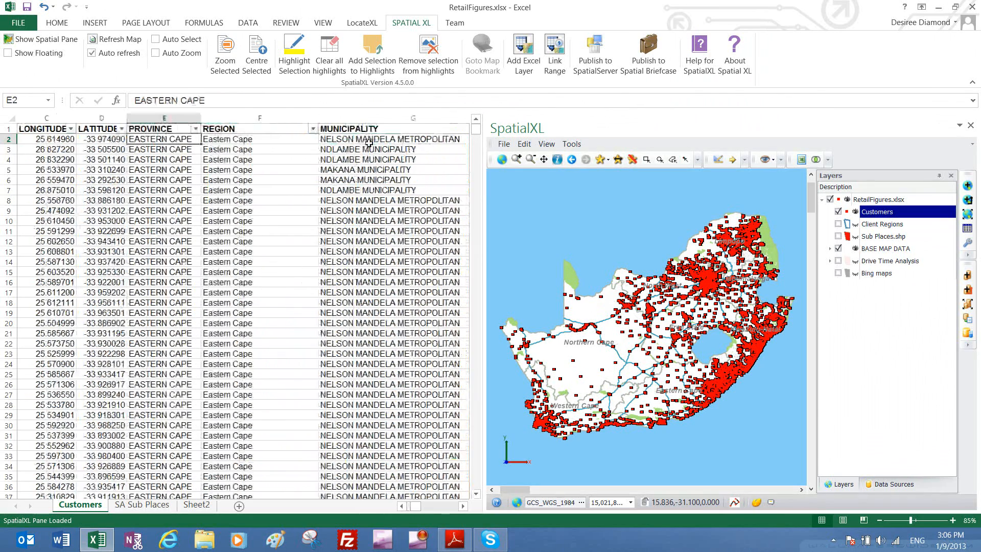
pyautogui.click(196, 129)
pyautogui.click(81, 253)
pyautogui.click(76, 264)
pyautogui.click(119, 349)
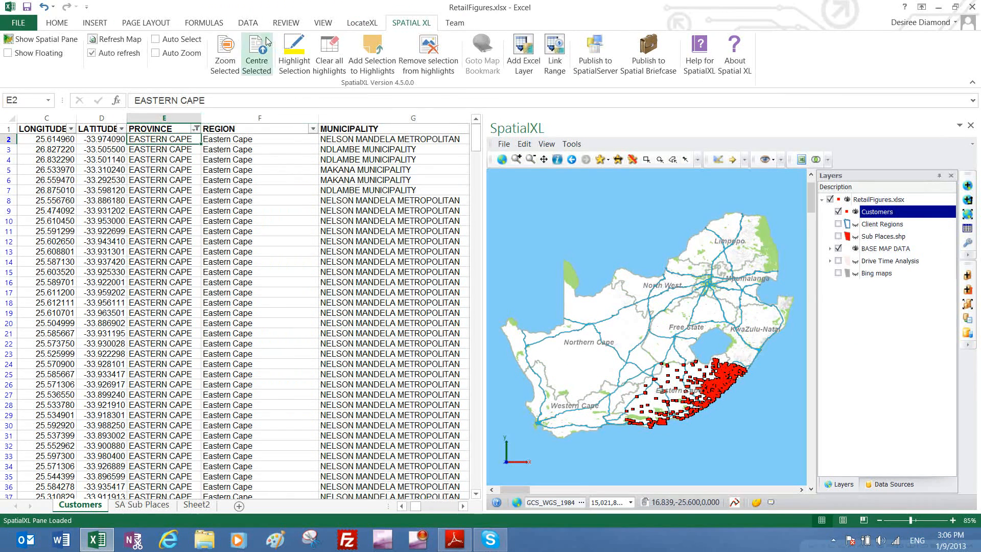
pyautogui.click(249, 23)
pyautogui.click(351, 39)
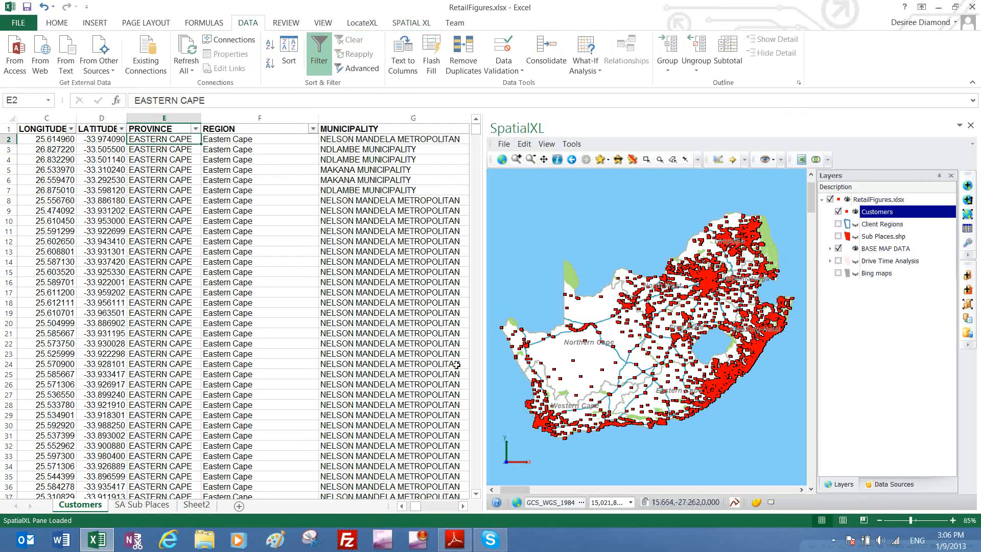
# - Turn on the Client Regions layer on the map
pyautogui.click(236, 128)
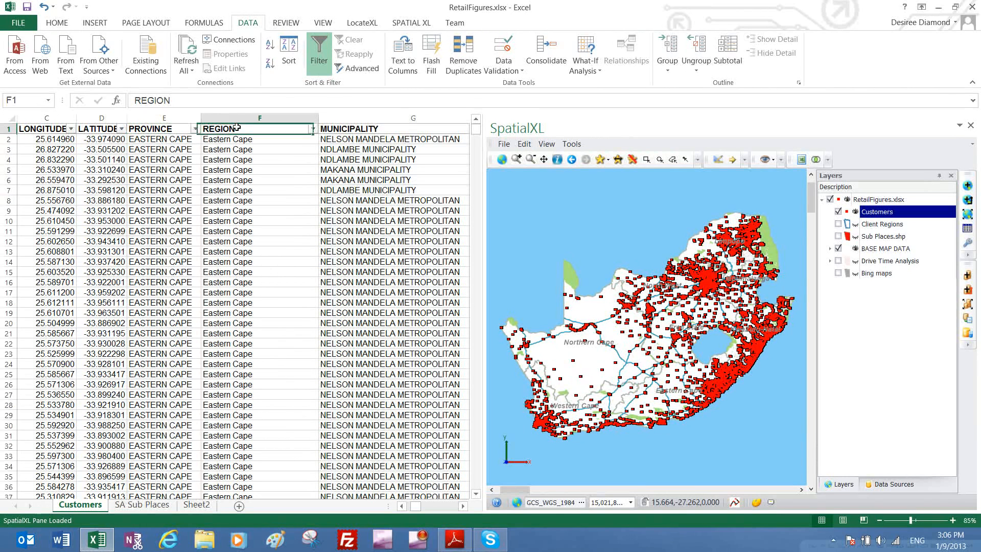
pyautogui.click(838, 224)
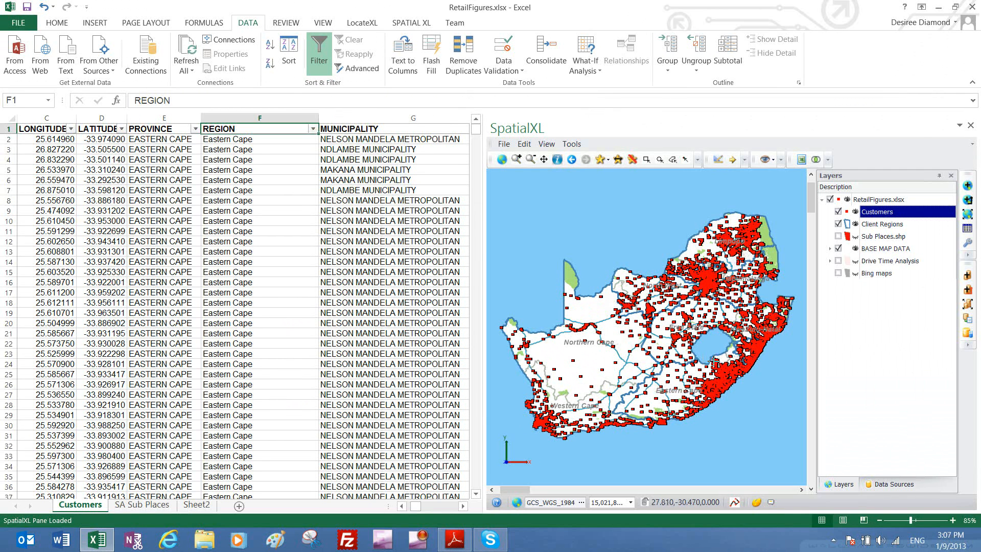
# - Filter the REGION column to Western Gauteng only and fit the map to the filtered customers
pyautogui.click(312, 129)
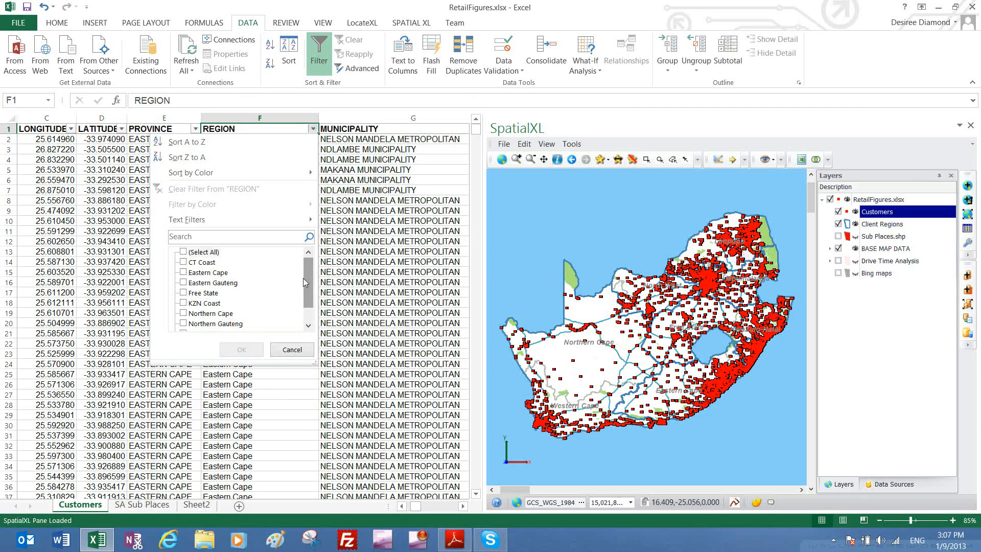
pyautogui.moveTo(305, 282); pyautogui.dragTo(305, 296)
pyautogui.click(183, 313)
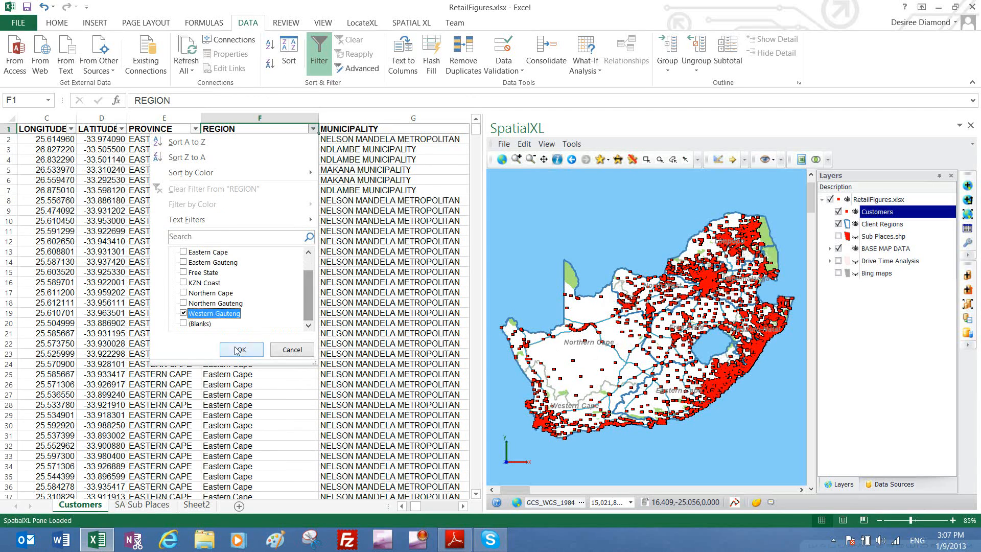
pyautogui.click(239, 349)
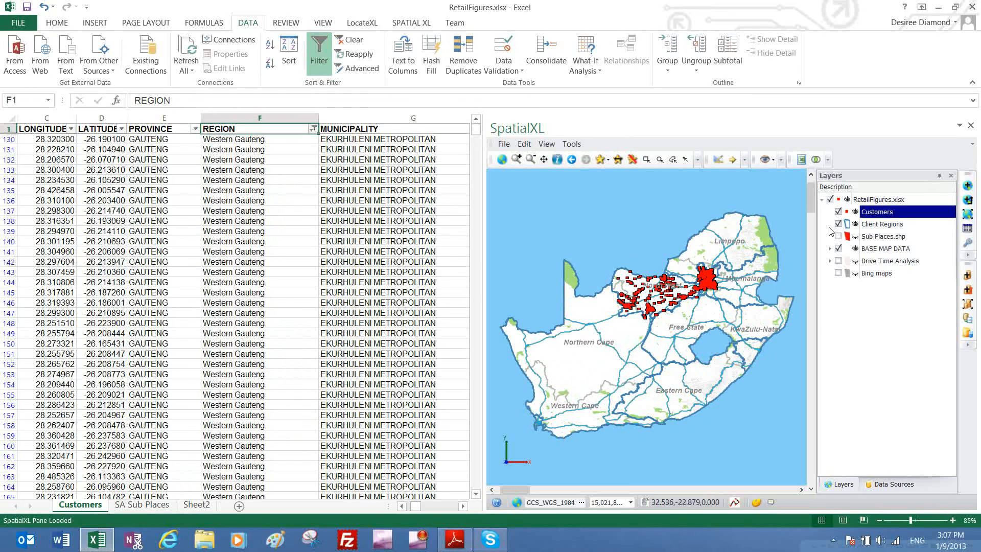
pyautogui.click(967, 215)
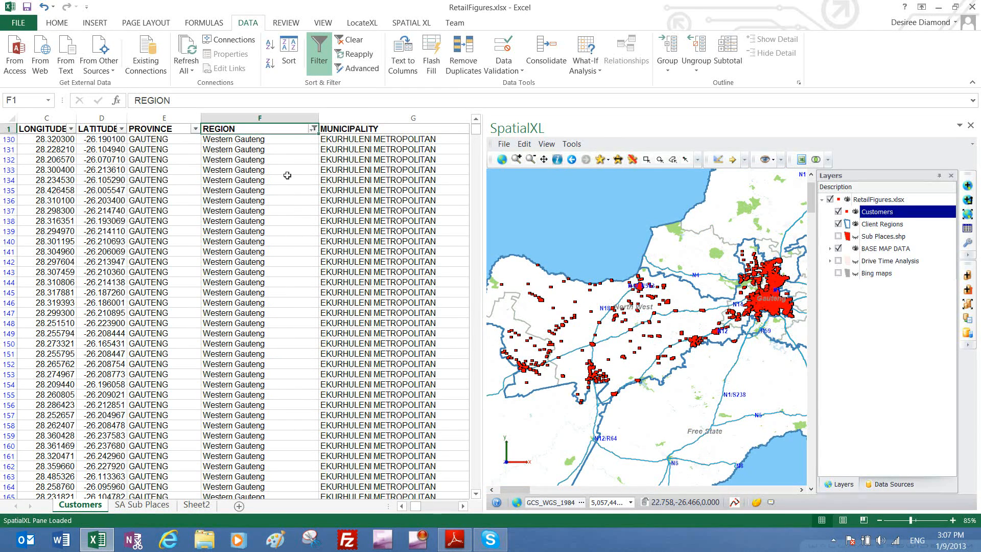
# - Filter the MUNICIPALITY column to CITY OF JOHANNESBURG only and fit the map to the filtered customers
pyautogui.click(404, 129)
pyautogui.click(463, 506)
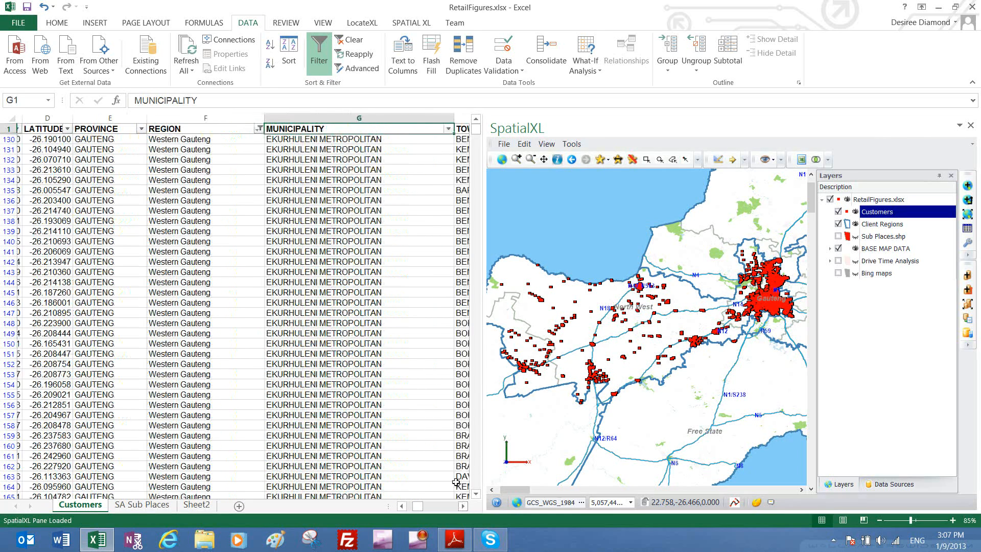
pyautogui.click(444, 129)
pyautogui.click(332, 252)
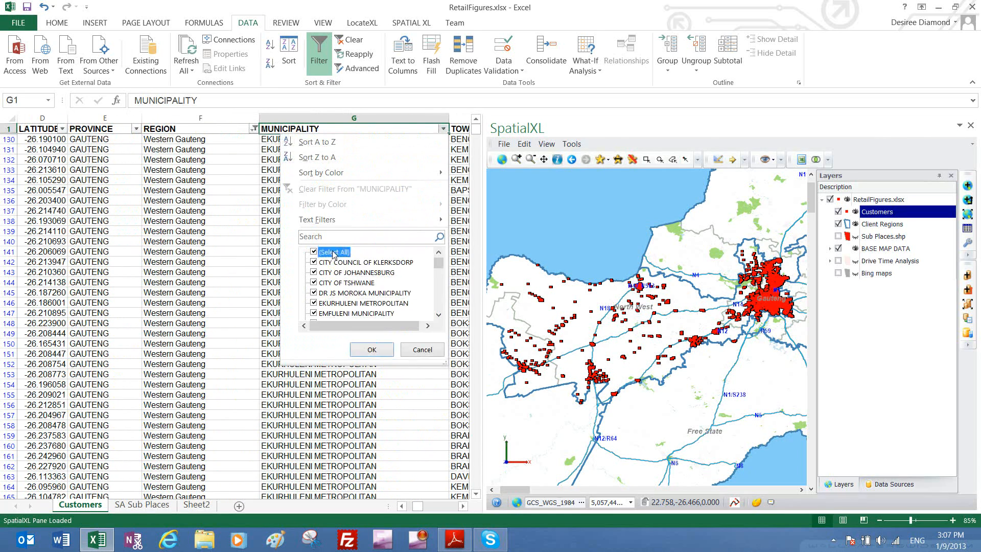
pyautogui.click(347, 272)
pyautogui.click(360, 351)
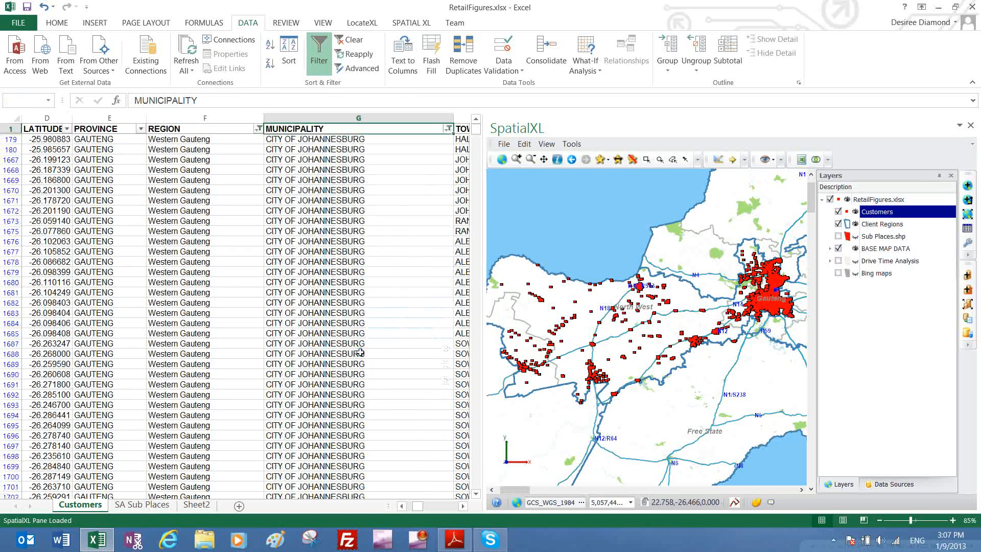
pyautogui.click(968, 215)
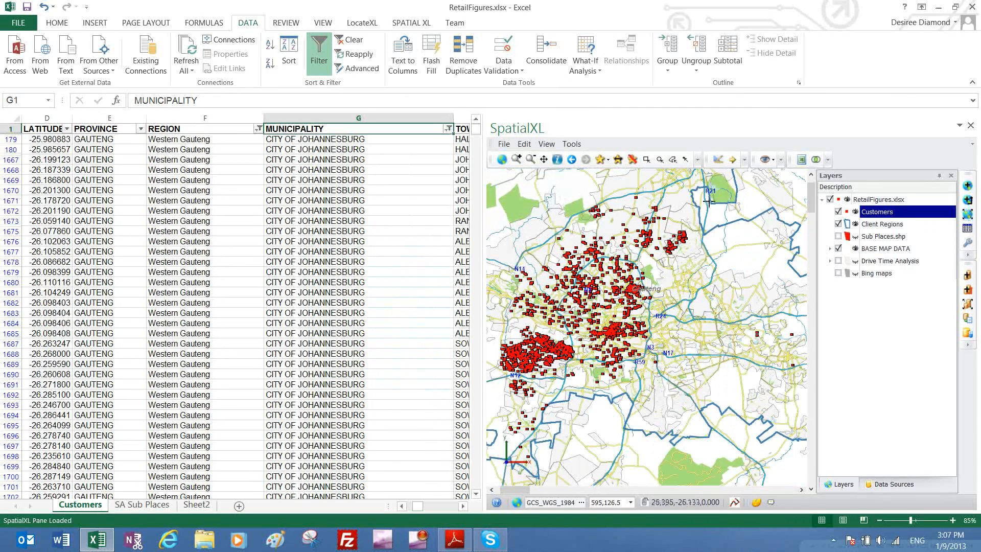
# - Label the points of the Customers layer on the map with their customer names
pyautogui.rightClick(879, 214)
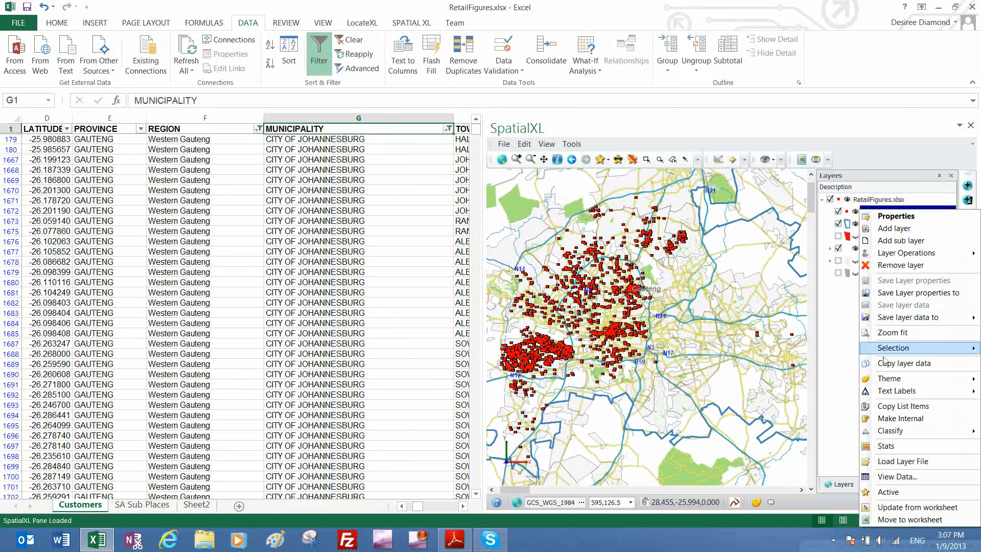
pyautogui.moveTo(861, 383)
pyautogui.click(800, 478)
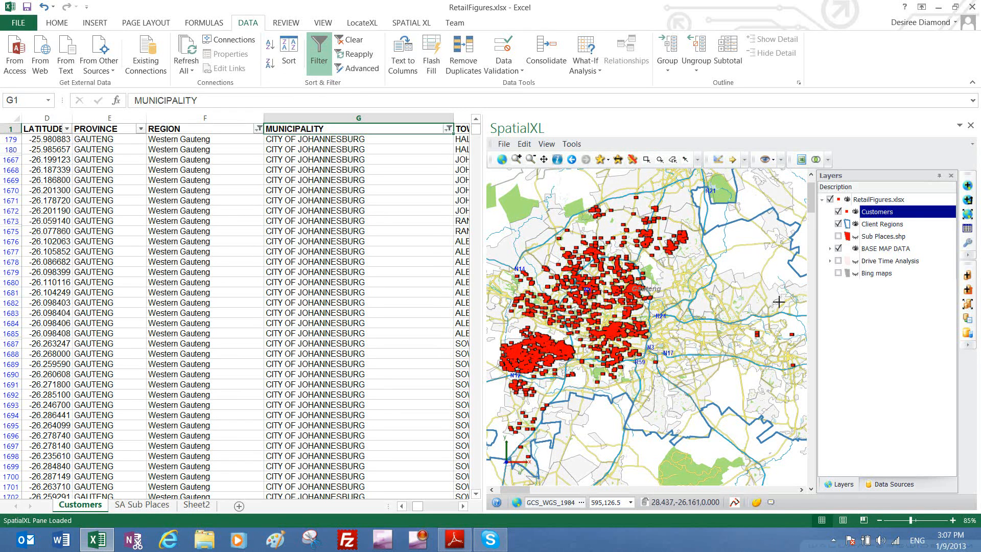
# - Filter the TOWN column to SOWETO only and fit the map to the filtered customers
pyautogui.click(463, 507)
pyautogui.click(464, 507)
pyautogui.click(463, 507)
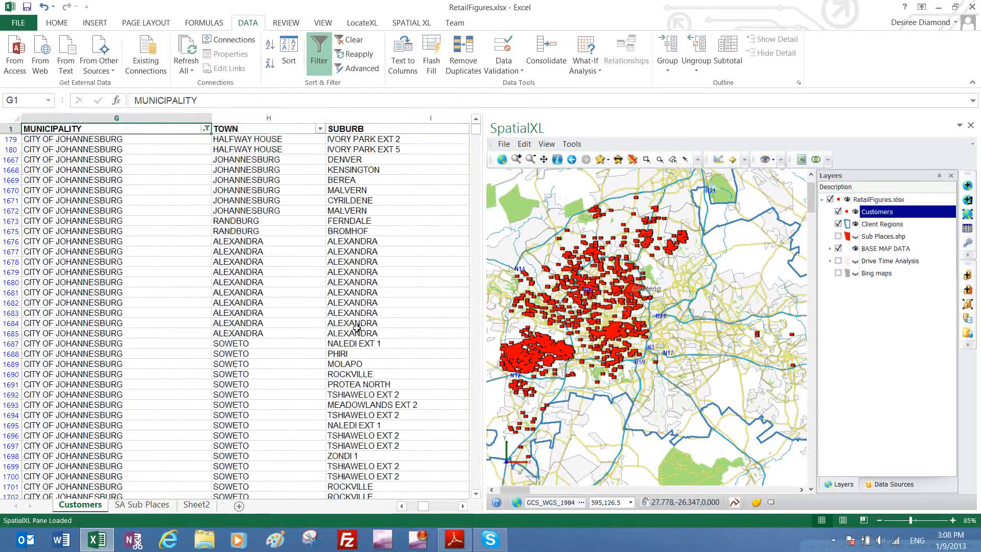
pyautogui.click(320, 132)
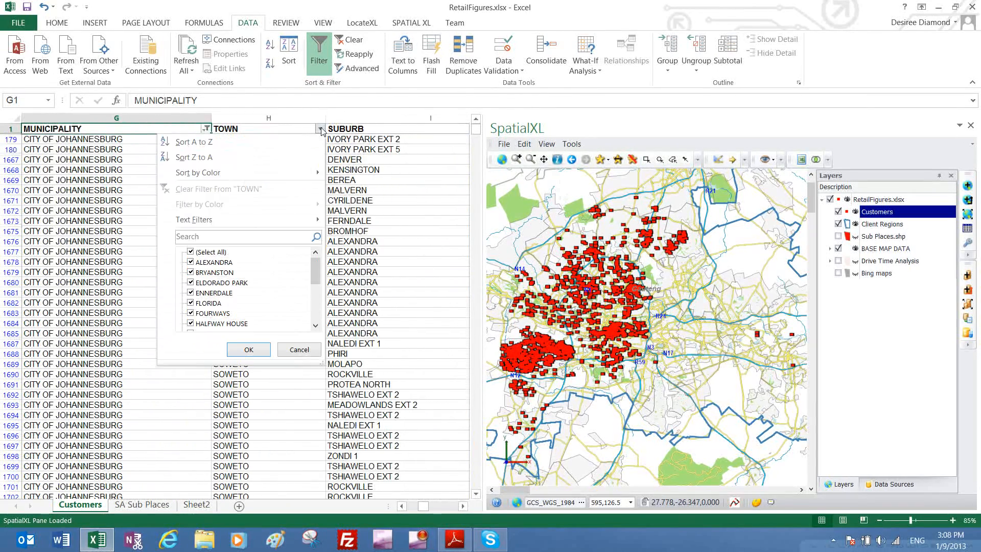
pyautogui.click(221, 255)
pyautogui.moveTo(315, 281); pyautogui.dragTo(327, 332)
pyautogui.click(223, 329)
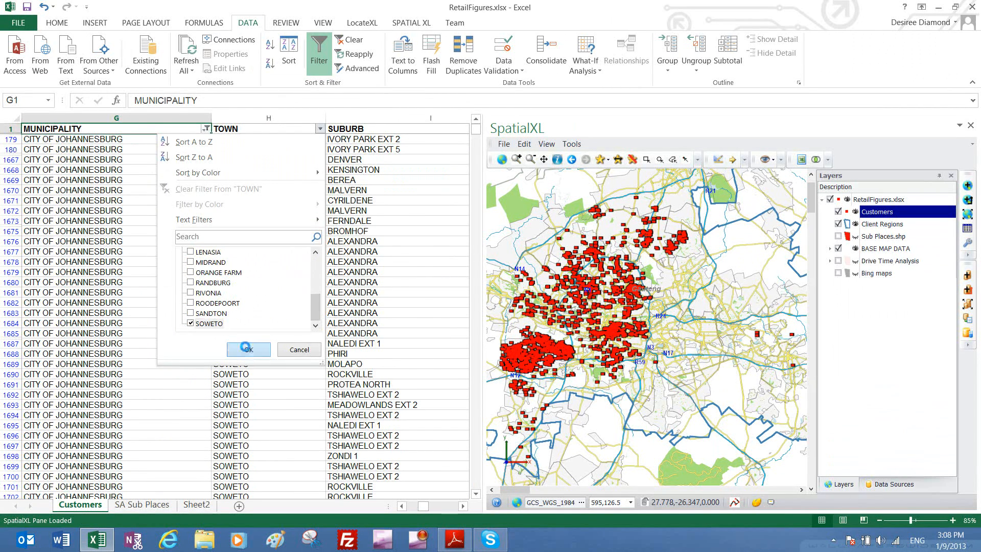
pyautogui.click(247, 351)
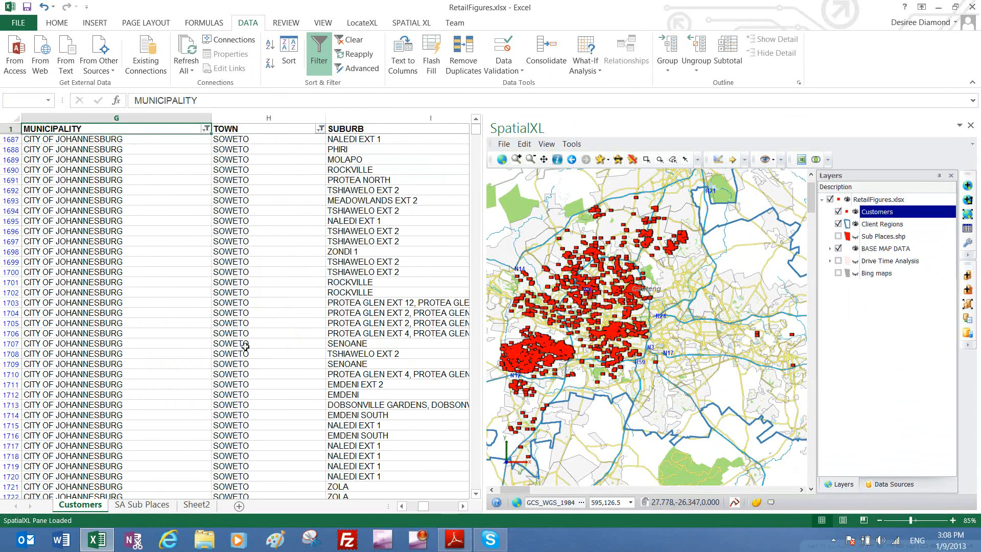
pyautogui.click(968, 217)
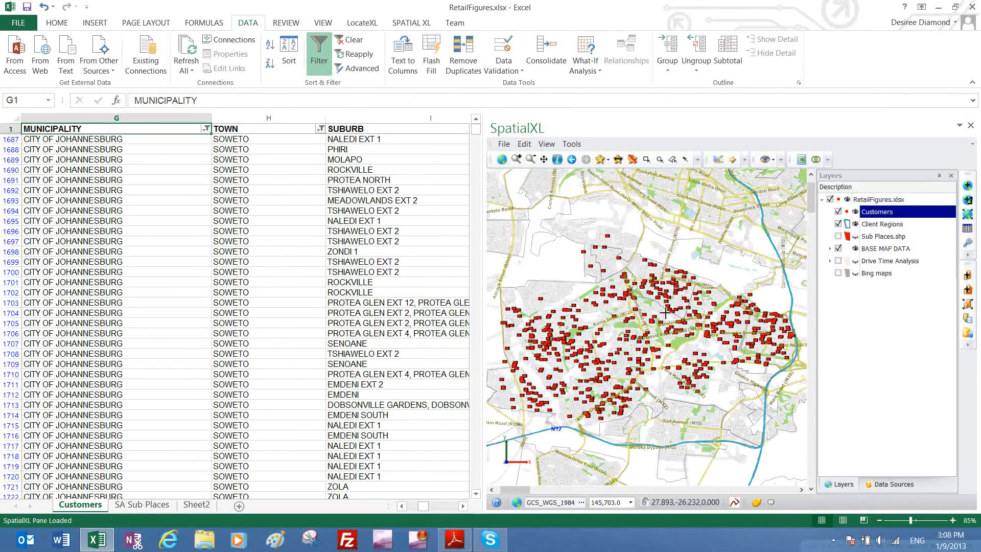
# - Examine the Soweto customer points and their labels at street level, and return to the full extent of the filtered customers
pyautogui.scroll(4, 665, 313)
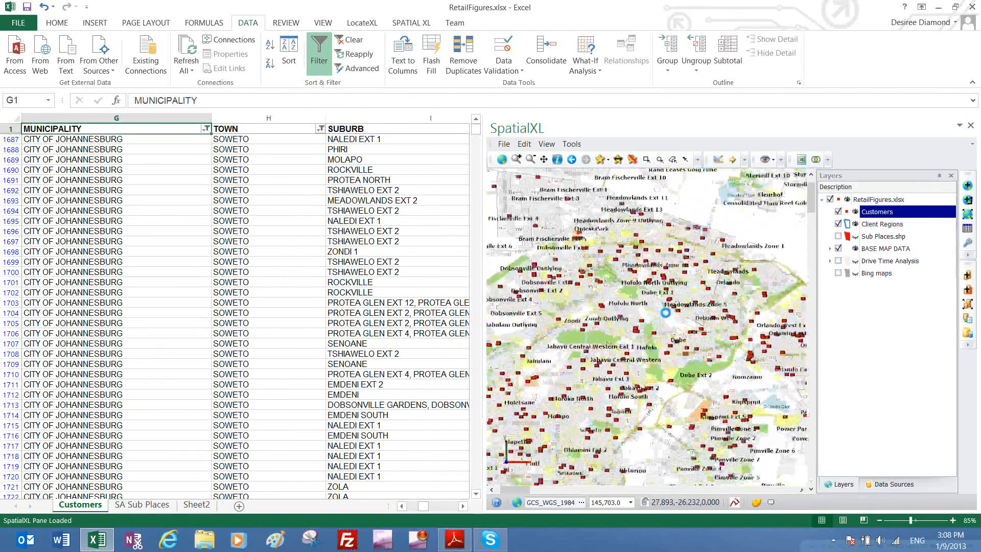
pyautogui.scroll(4, 666, 313)
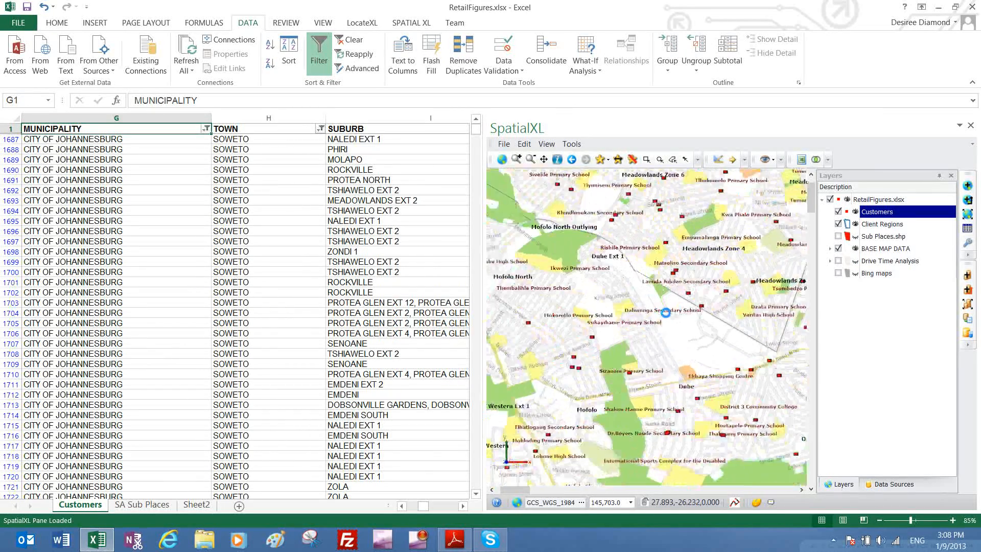
pyautogui.scroll(3, 665, 313)
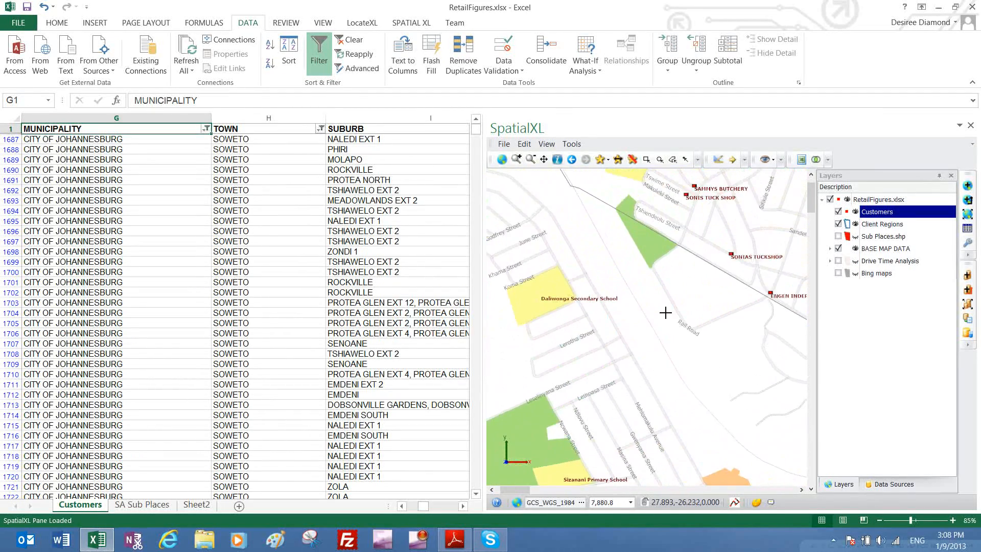
pyautogui.scroll(-2, 666, 313)
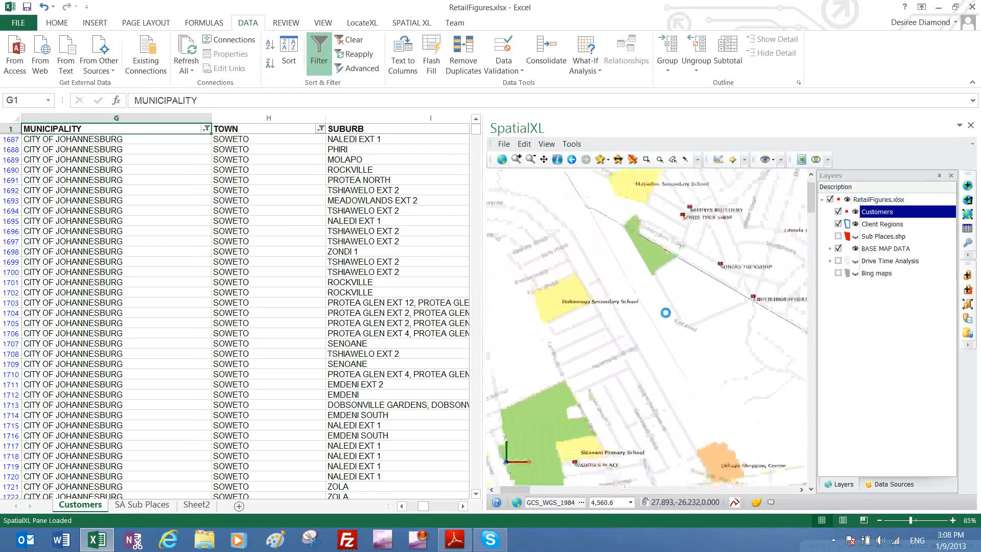
pyautogui.scroll(-1, 665, 312)
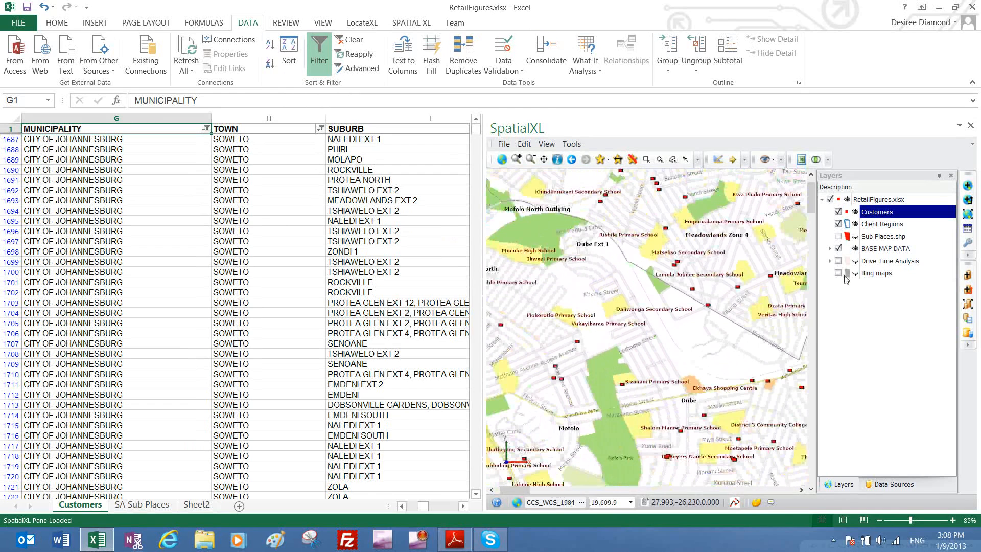
pyautogui.click(967, 215)
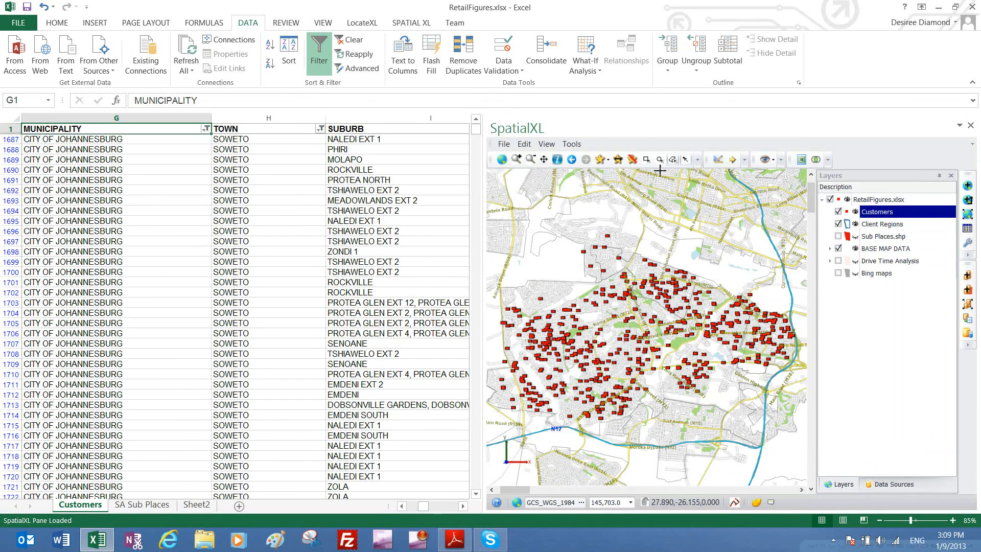
# - Select the customer points inside a freehand polygon drawn around Meadowlands Zones 7, 10 and 2 on the map
pyautogui.scroll(3, 650, 290)
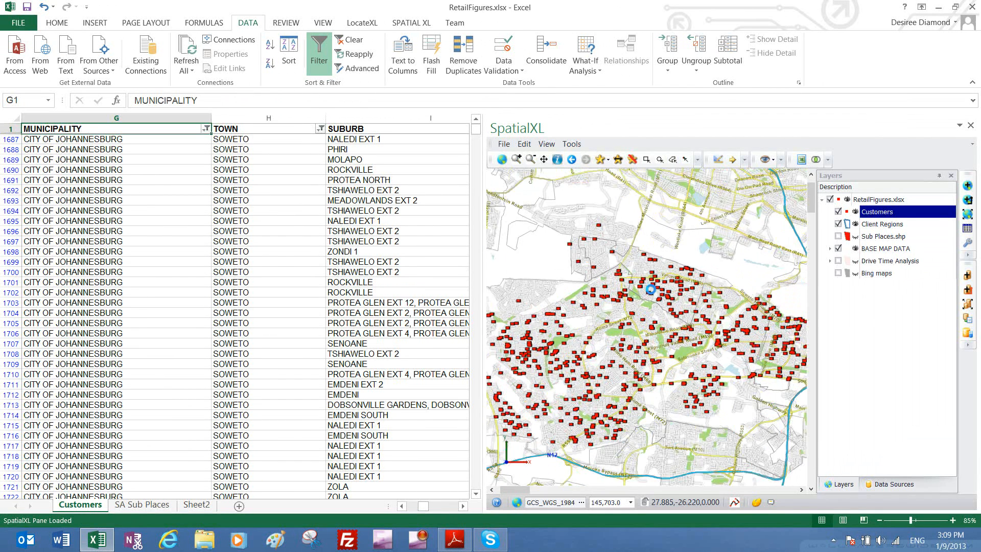
pyautogui.scroll(1, 651, 290)
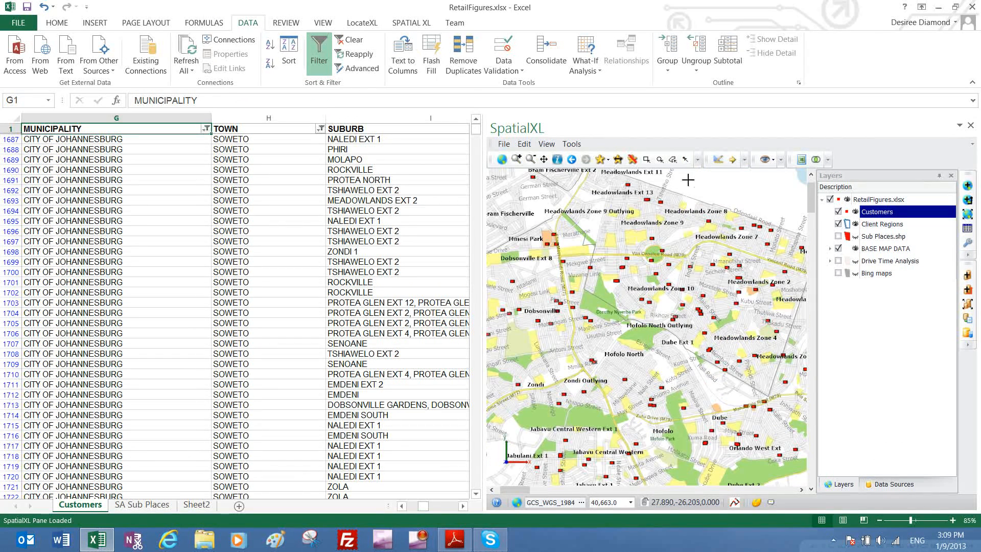
pyautogui.click(674, 161)
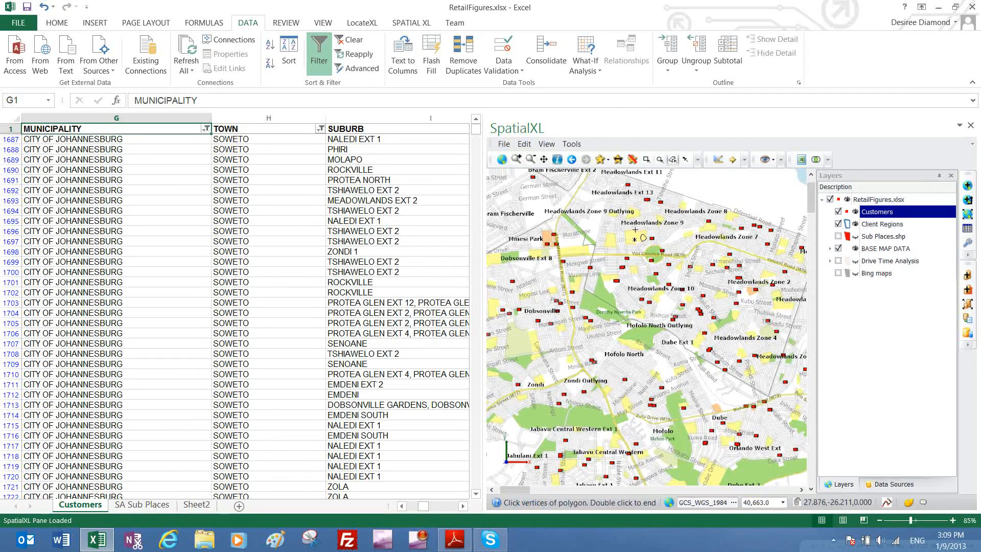
pyautogui.click(646, 228)
pyautogui.click(602, 292)
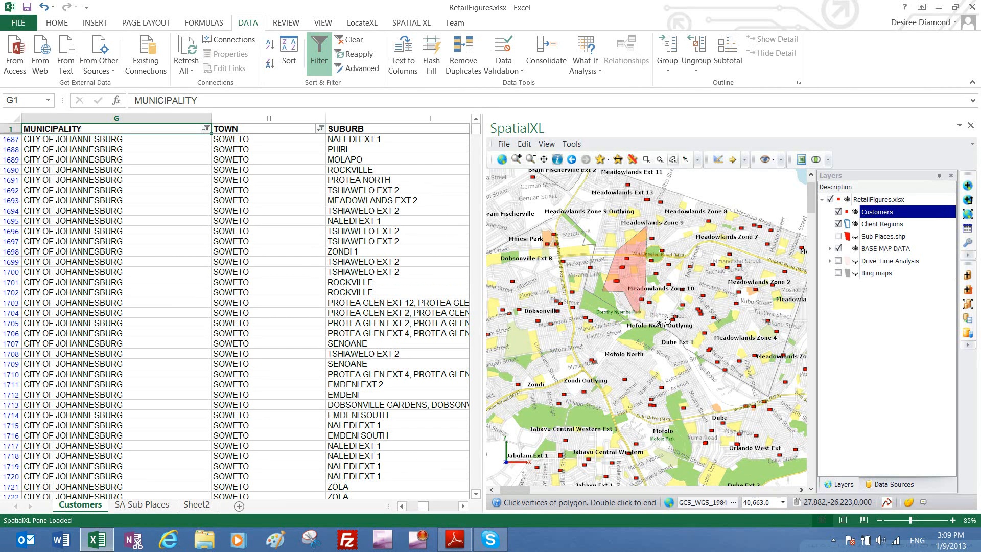
pyautogui.click(675, 309)
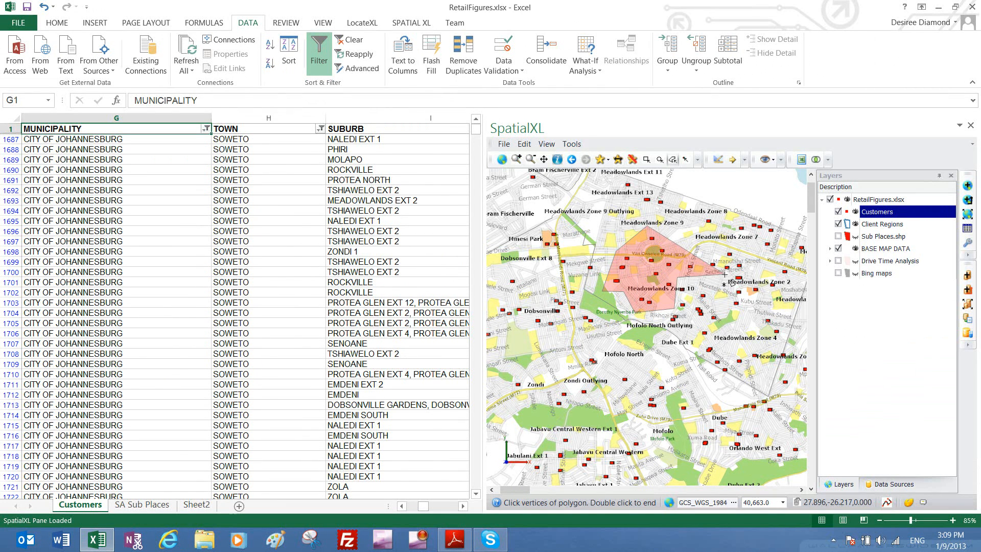
pyautogui.click(762, 321)
pyautogui.click(793, 253)
pyautogui.click(782, 221)
pyautogui.click(760, 215)
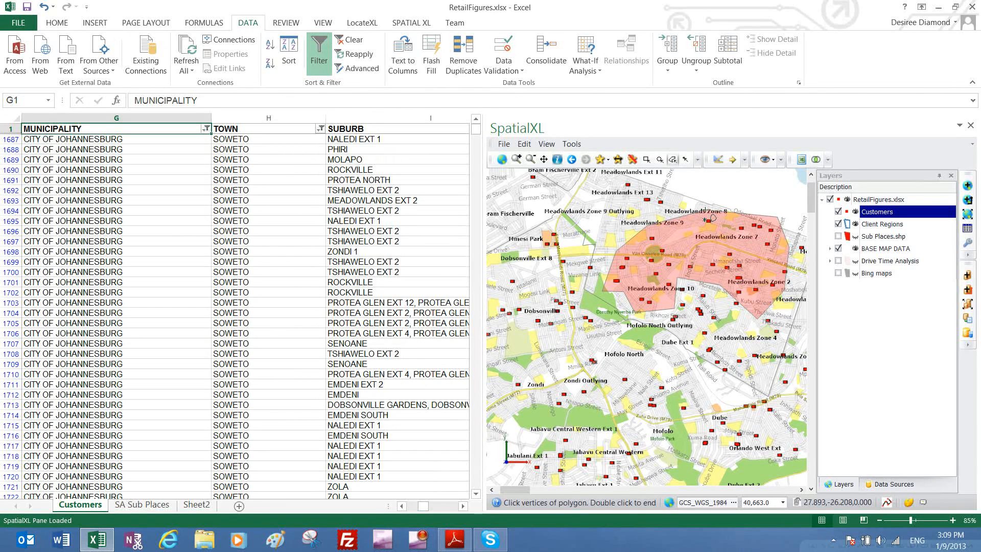
pyautogui.doubleClick(705, 210)
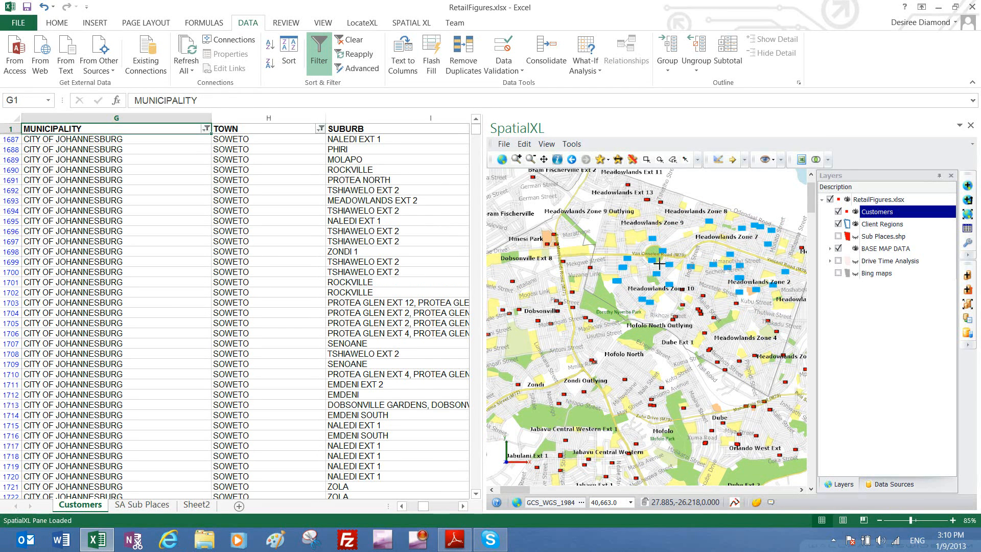
# - Select the rows of the map-selected customers in the Customers worksheet
pyautogui.click(801, 159)
pyautogui.click(739, 222)
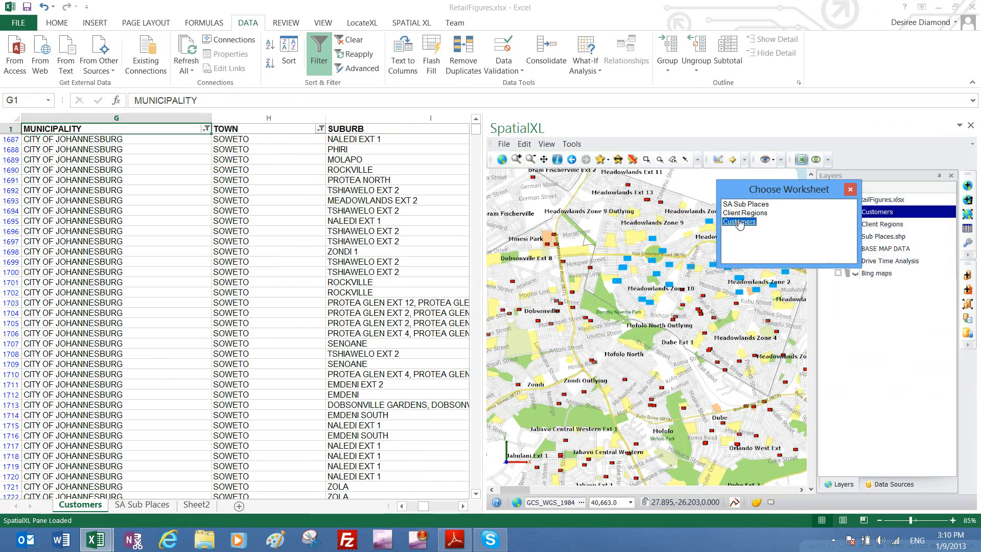
pyautogui.doubleClick(740, 222)
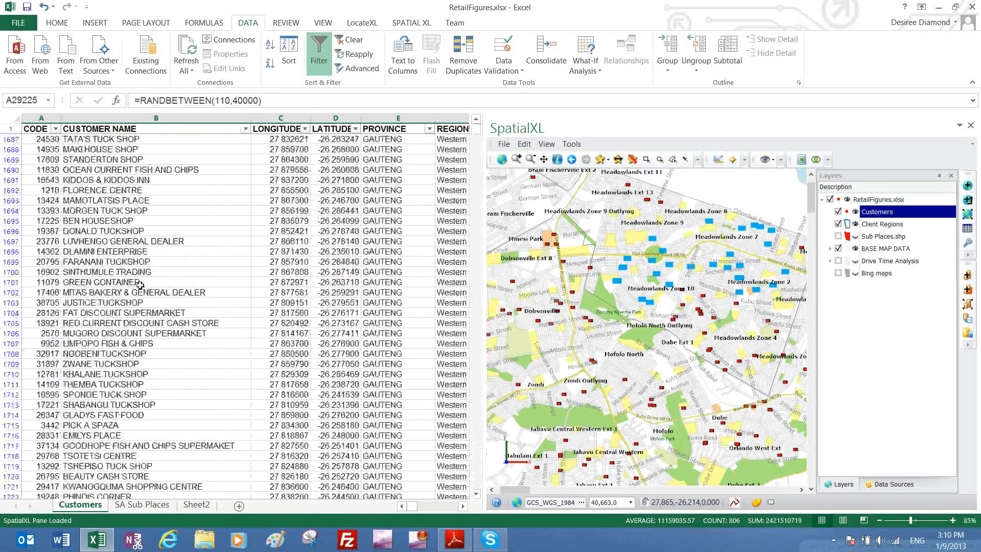
# - Replace the map selection with the customers inside a circle centred near Mofolo North Outlying, and select their rows in the Customers worksheet
pyautogui.click(632, 161)
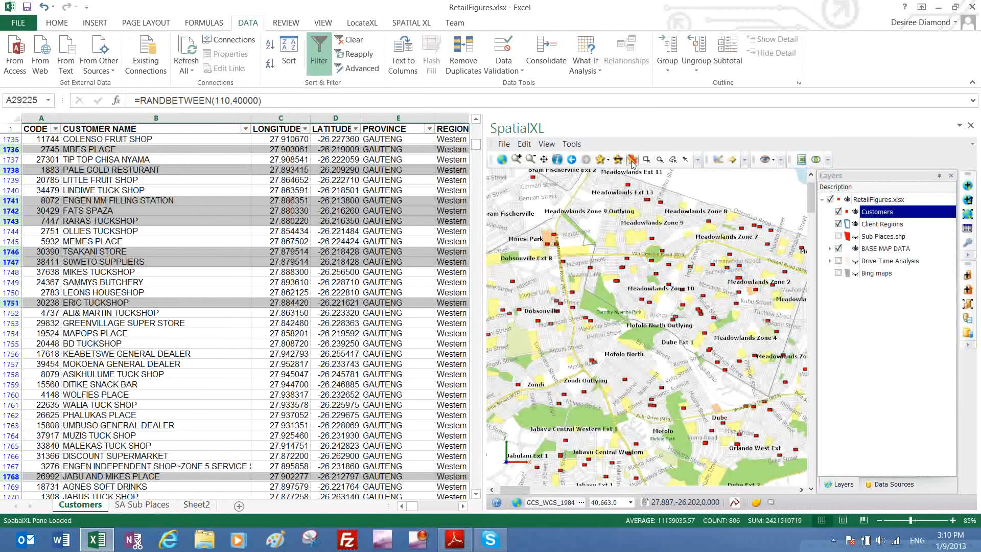
pyautogui.click(661, 159)
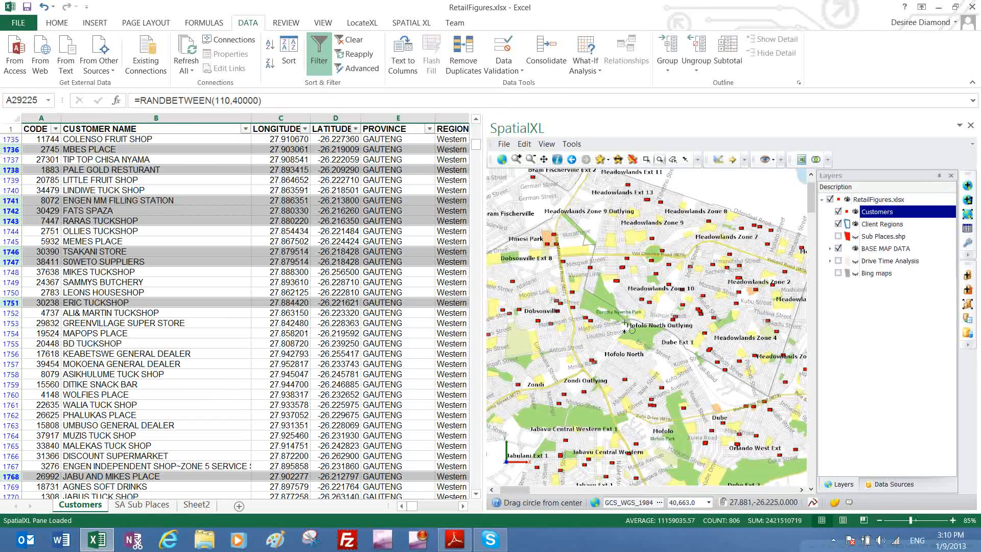
pyautogui.moveTo(632, 325); pyautogui.dragTo(660, 412)
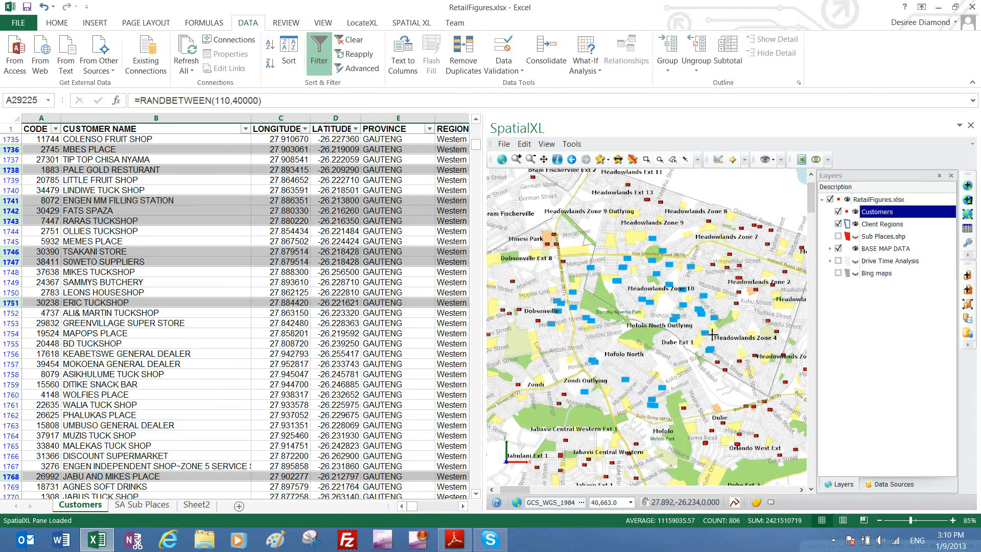
pyautogui.click(801, 160)
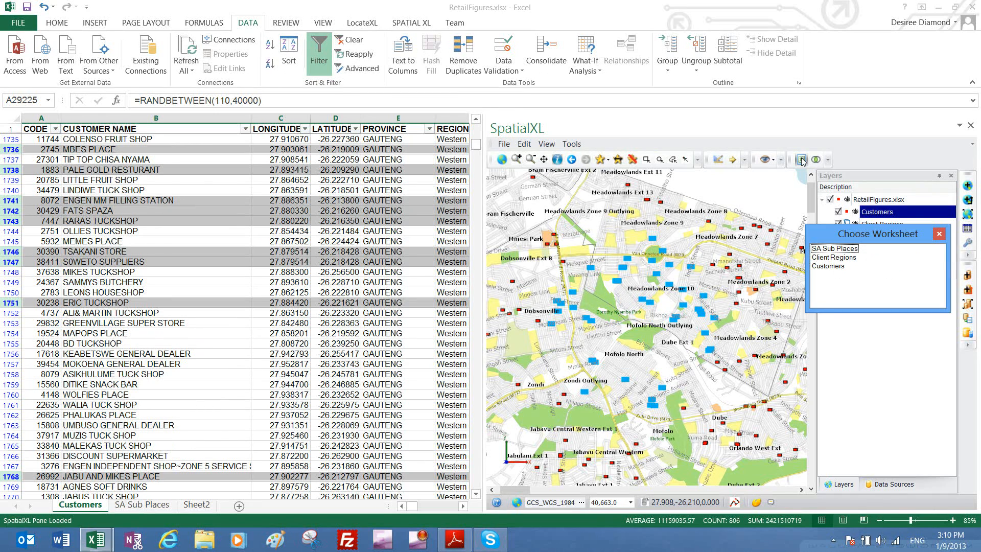
pyautogui.doubleClick(828, 266)
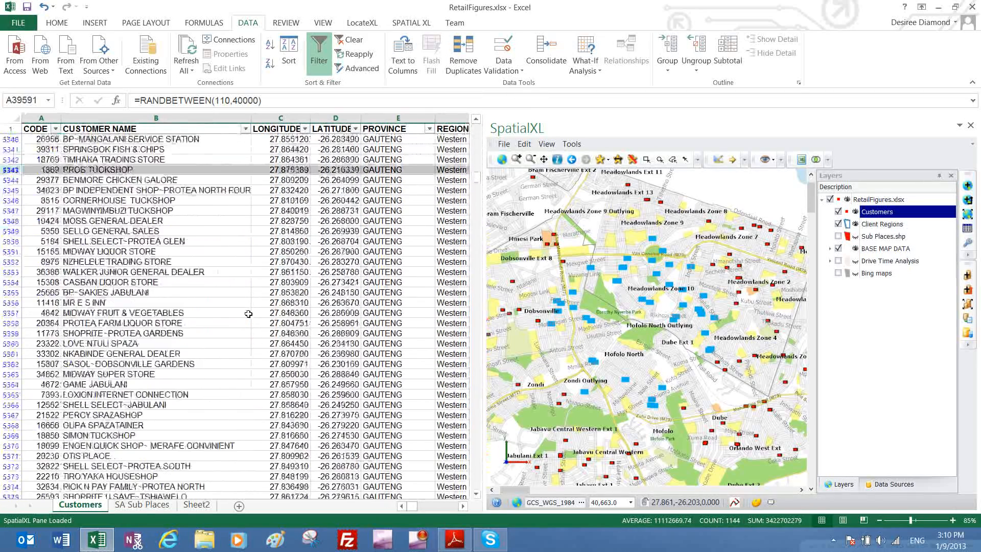
# - Clear all worksheet filters and the map selection, and fit the map to all customers
pyautogui.click(194, 290)
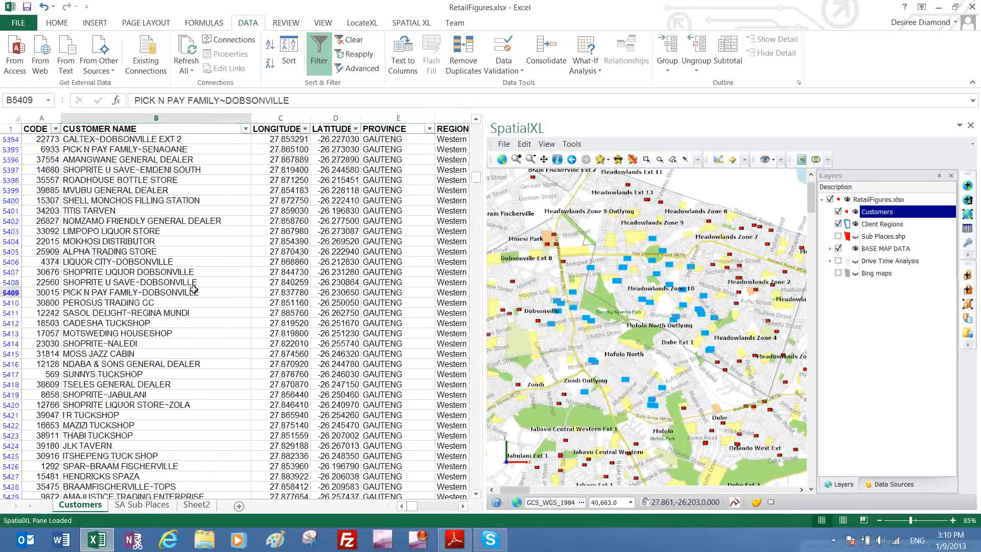
pyautogui.click(353, 41)
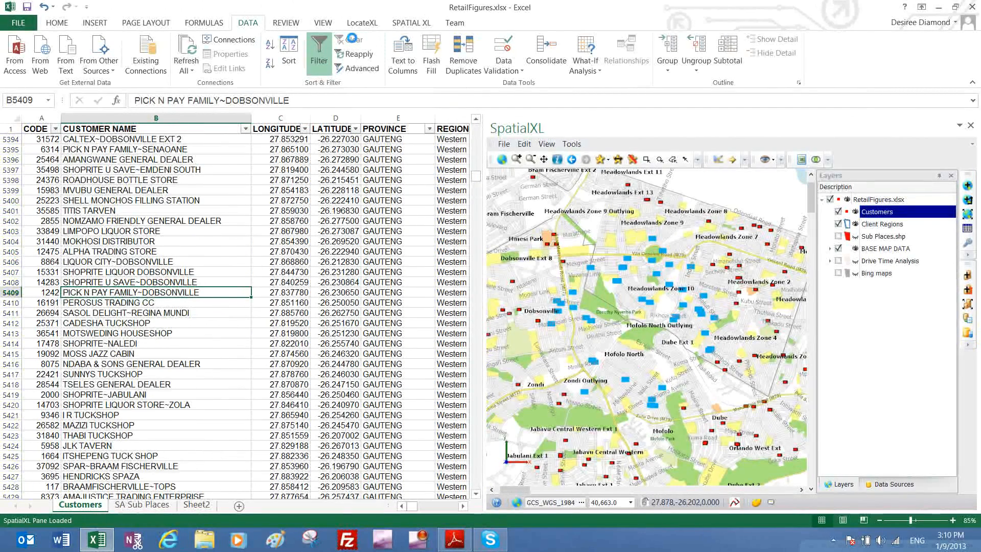
pyautogui.click(351, 38)
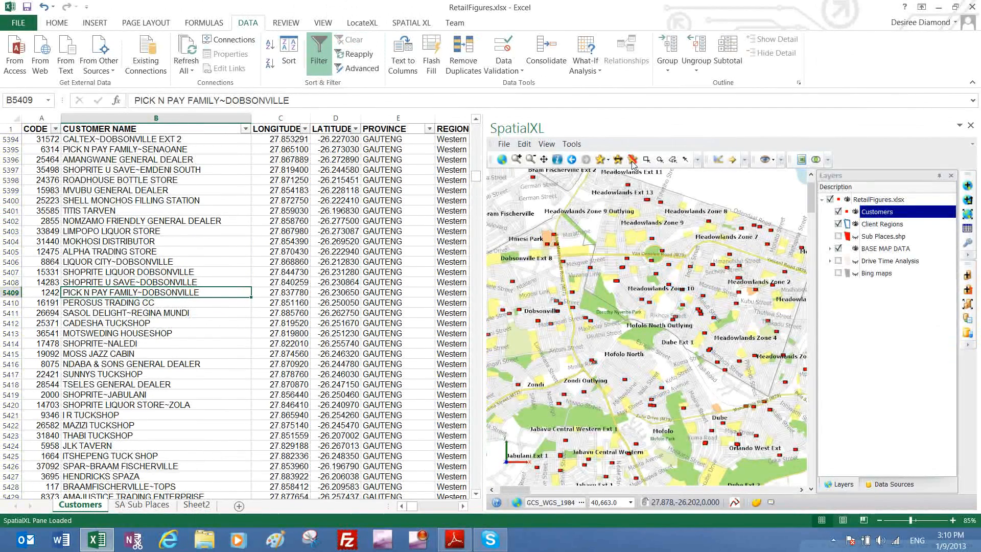
pyautogui.click(968, 215)
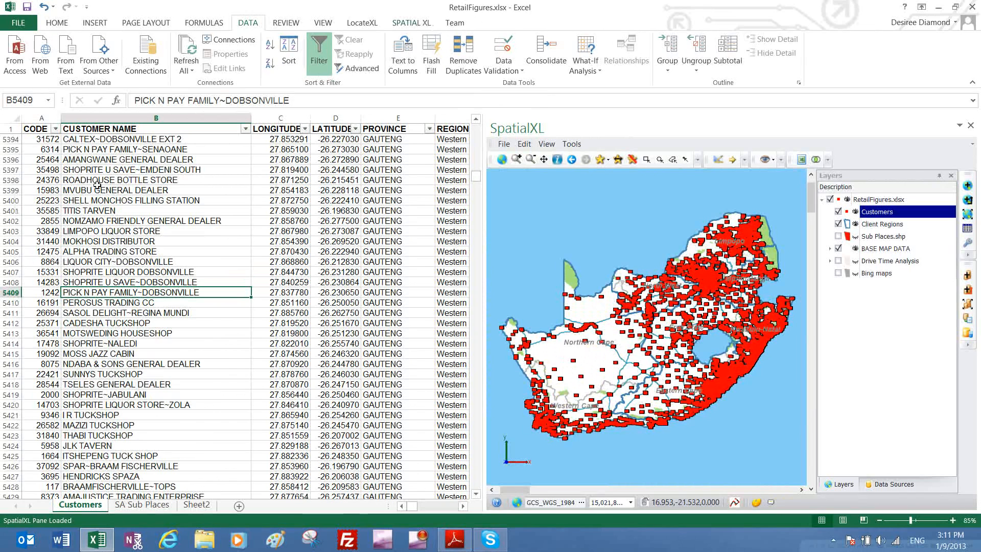
# - Turn on Auto Select and Auto Zoom, and locate SHOPRITE U SAVE~EMDENI SOUTH on the map from its worksheet row
pyautogui.click(420, 24)
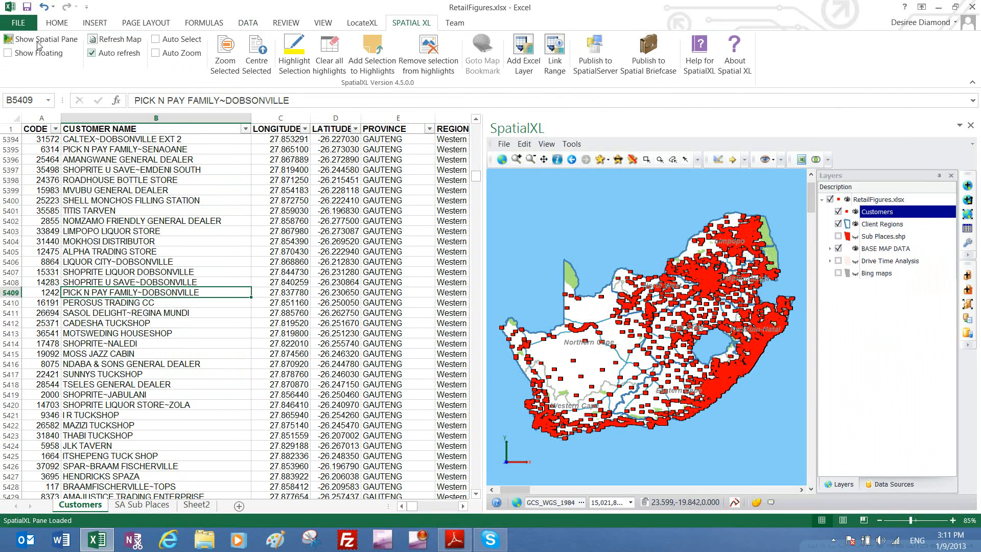
pyautogui.click(176, 40)
pyautogui.click(97, 170)
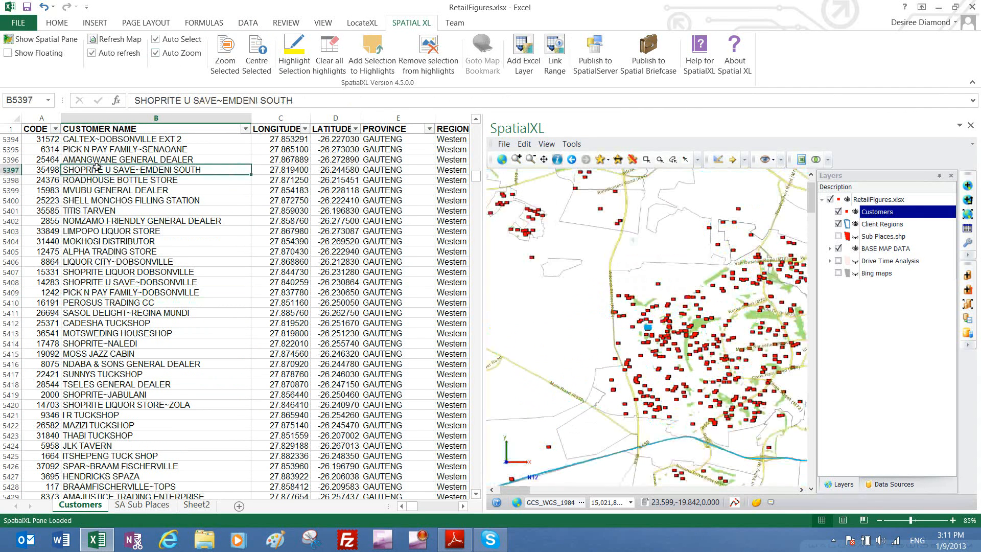
# - Locate several more customers on the map from their rows, ending with BEACH LIQUOR STORE, and turn off Auto Select and Auto Zoom
pyautogui.click(197, 253)
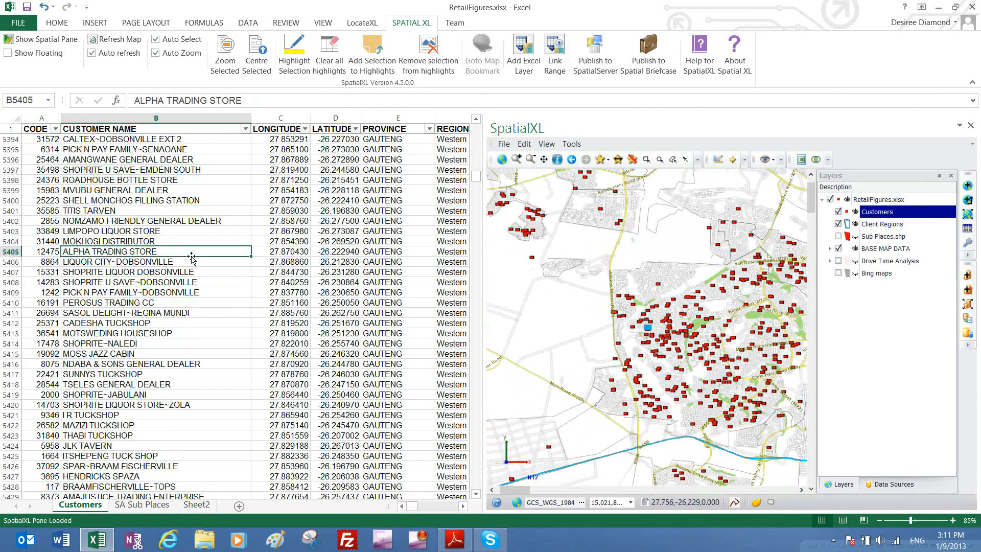
pyautogui.click(70, 344)
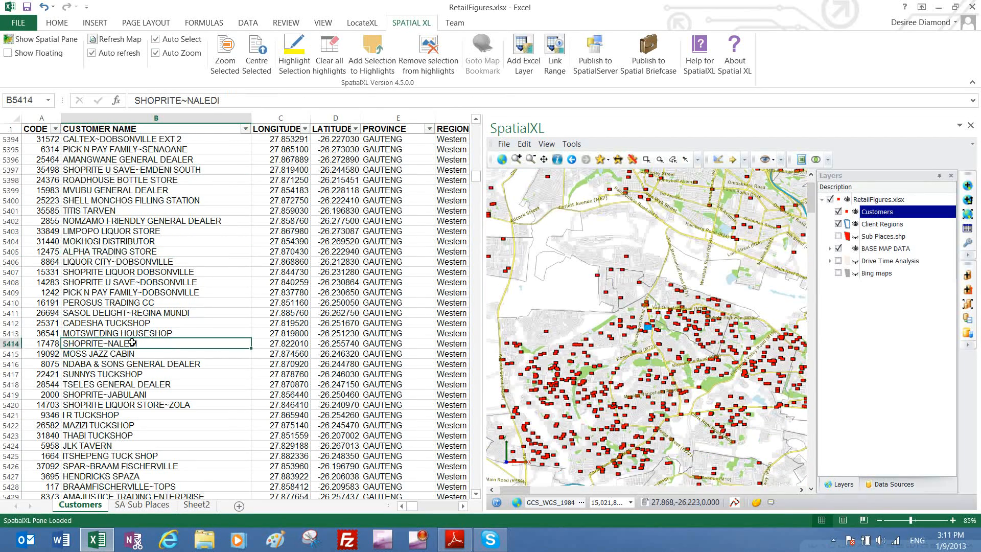
pyautogui.click(103, 415)
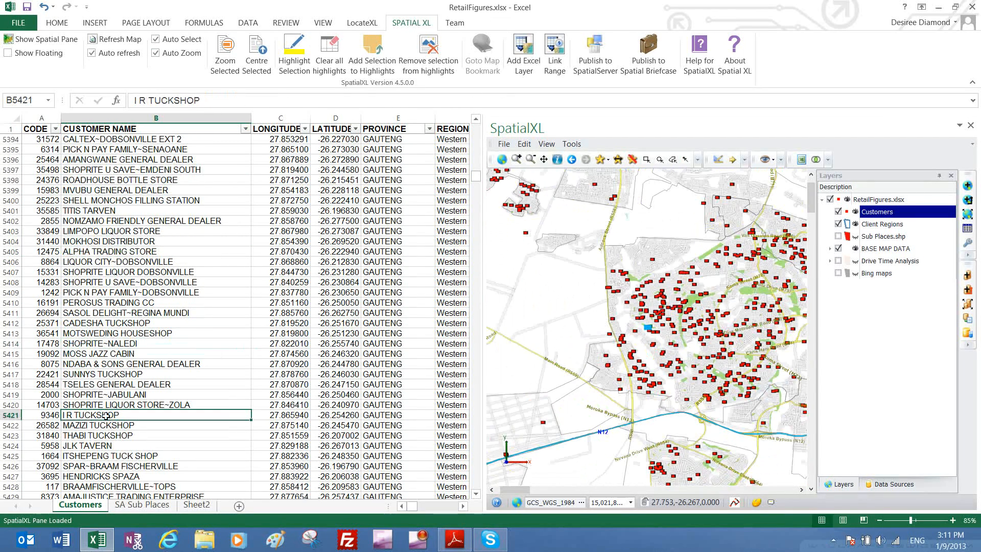
pyautogui.scroll(-20, 164, 363)
pyautogui.click(138, 354)
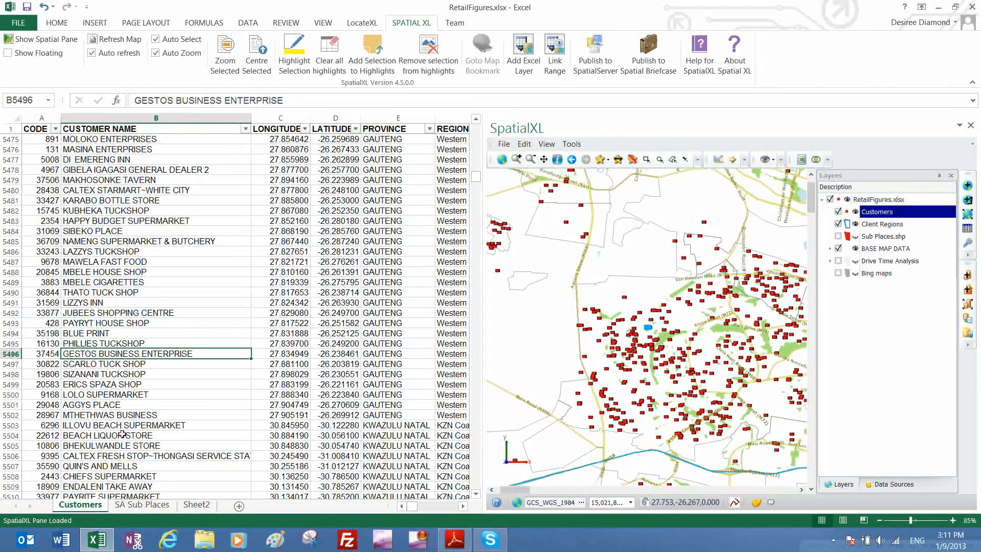
pyautogui.click(122, 434)
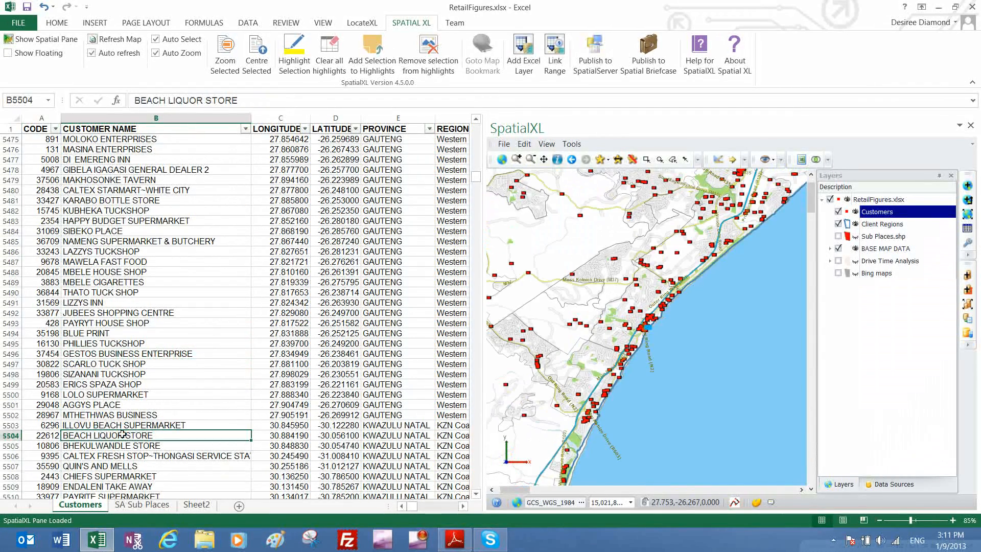
pyautogui.click(155, 39)
pyautogui.click(164, 271)
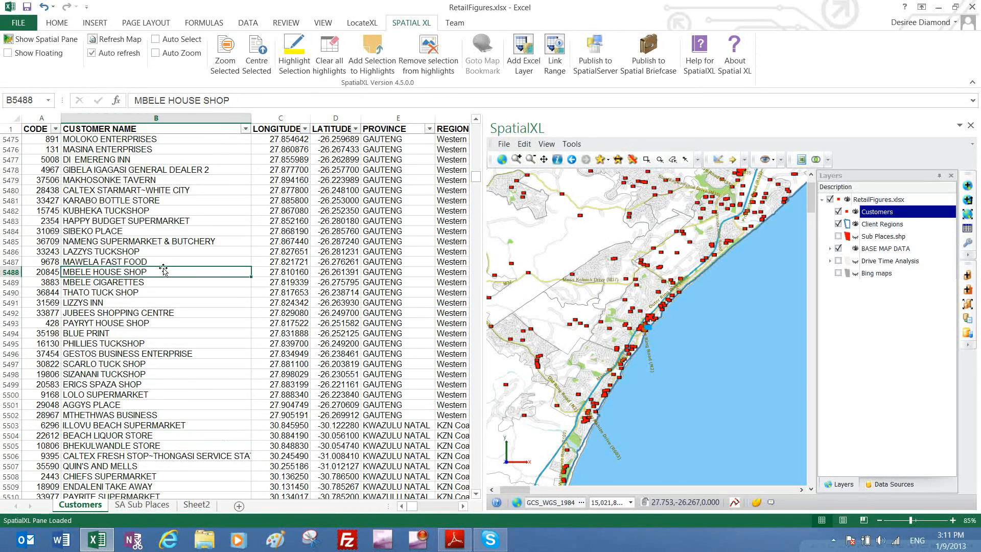
# - Inspect the properties of the SUPERSPAR~MEGA PHILANI point on the map, and locate its row in the Customers worksheet
pyautogui.click(558, 160)
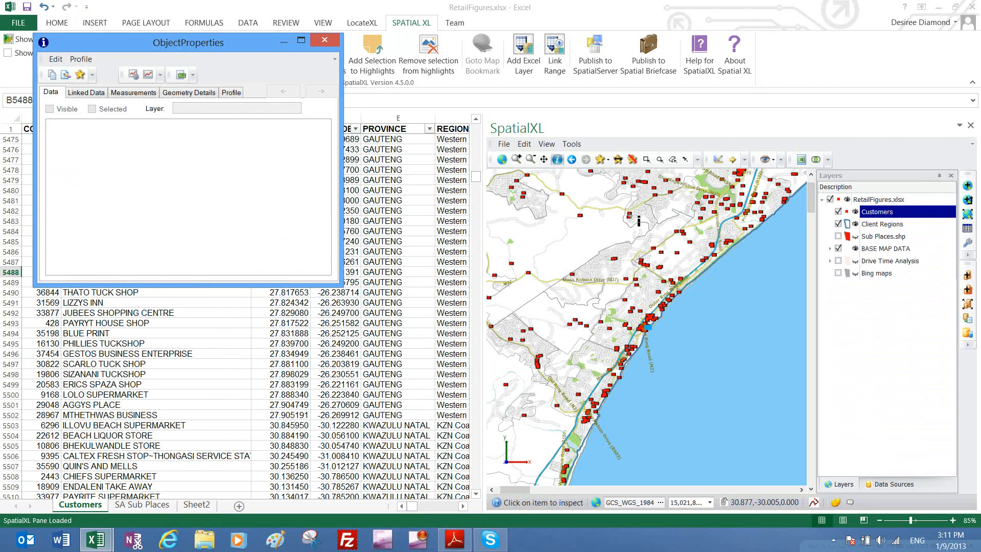
pyautogui.click(638, 221)
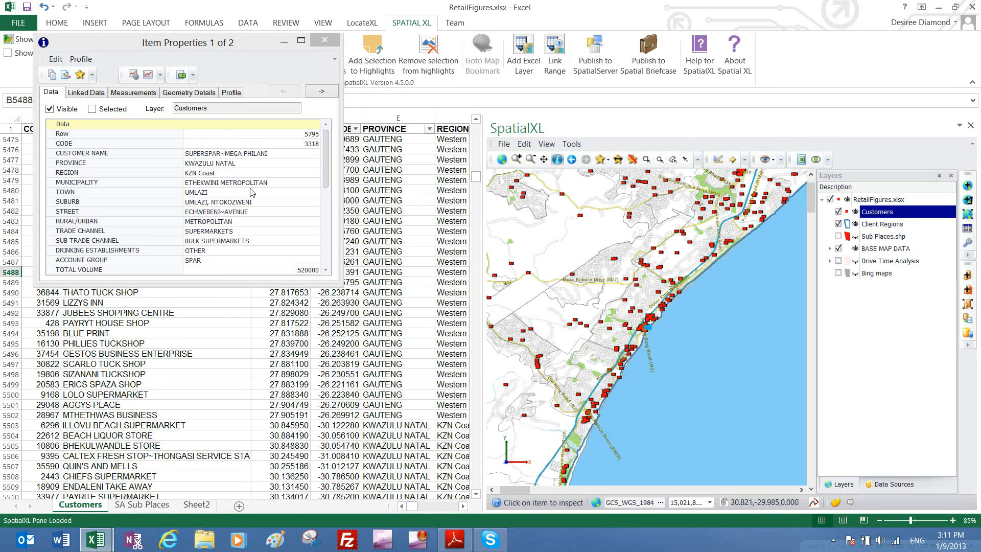
pyautogui.moveTo(327, 170); pyautogui.dragTo(330, 259)
pyautogui.scroll(10, 260, 188)
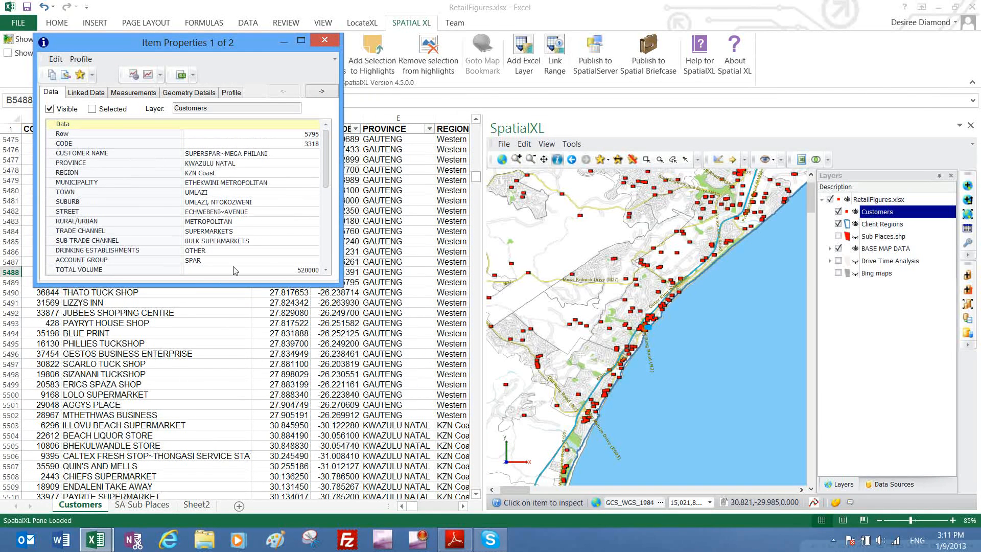
pyautogui.click(182, 77)
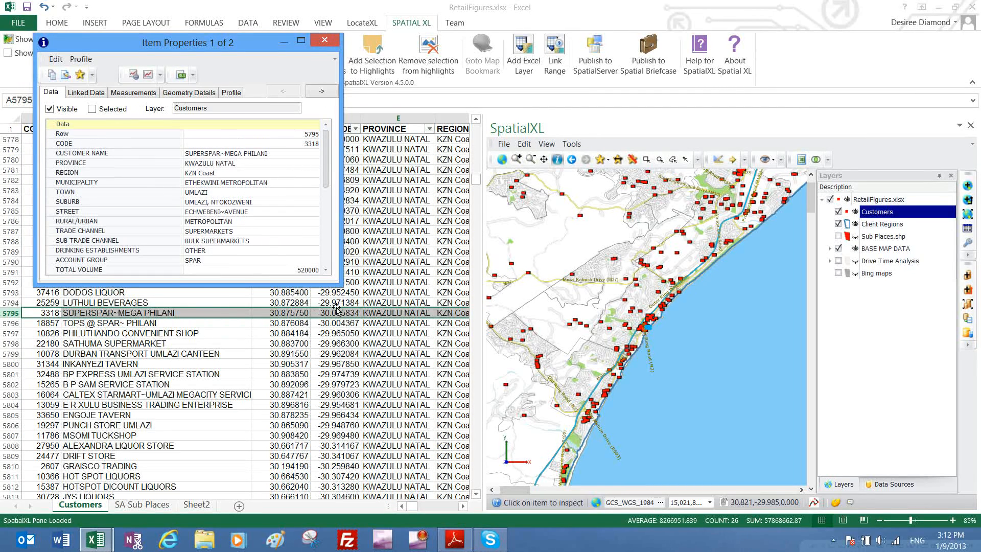
pyautogui.click(326, 41)
pyautogui.click(314, 262)
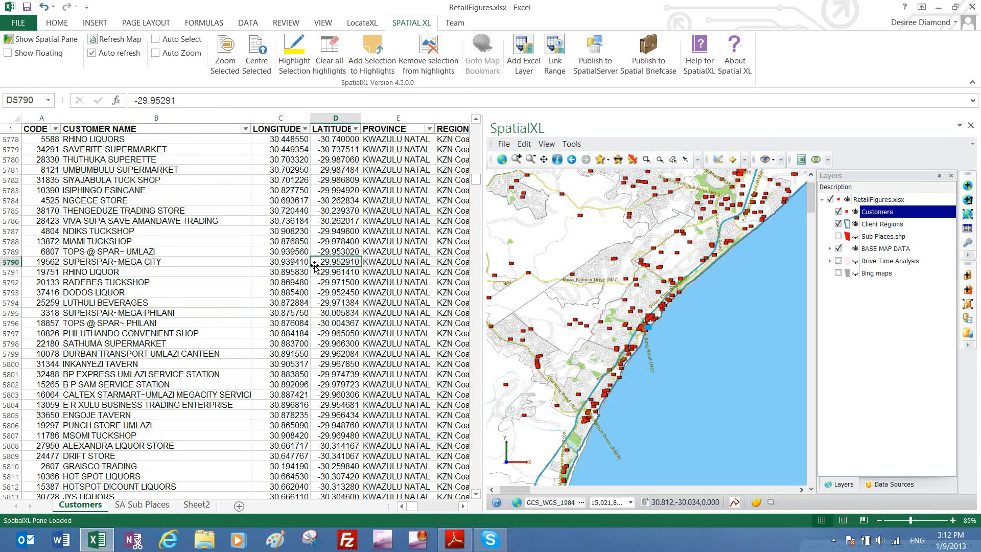
pyautogui.click(120, 200)
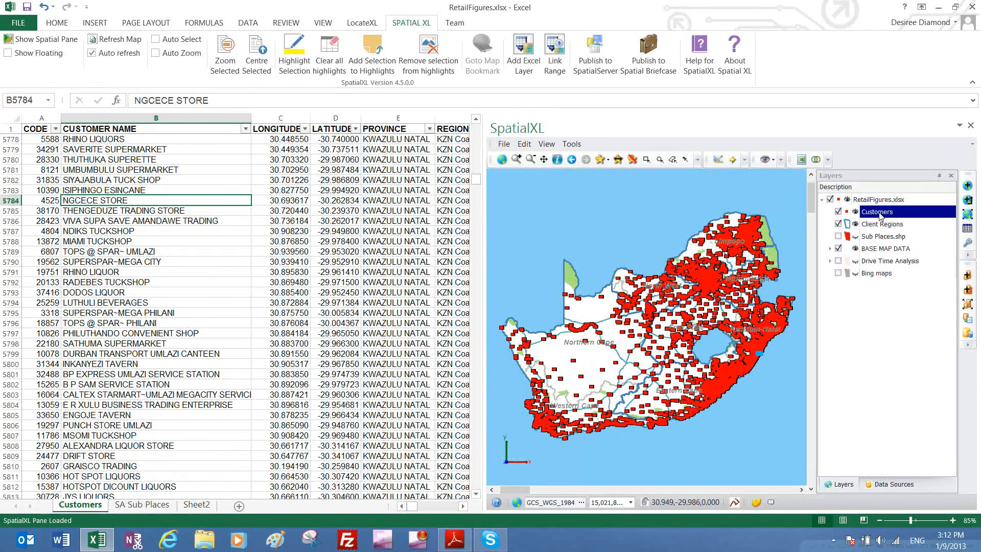
# - Apply the Regions theme to the Customers layer with the whole country in view
pyautogui.rightClick(880, 215)
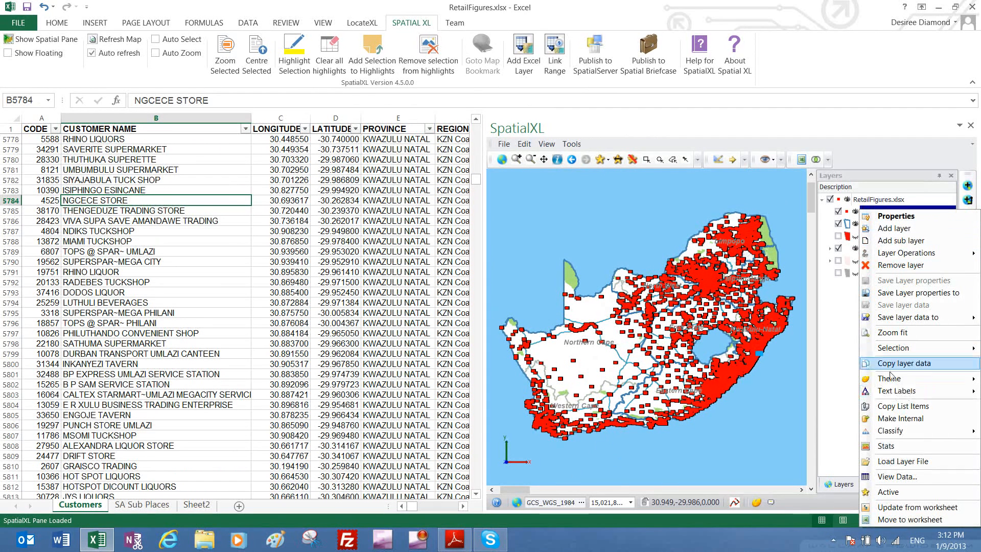
pyautogui.moveTo(889, 381)
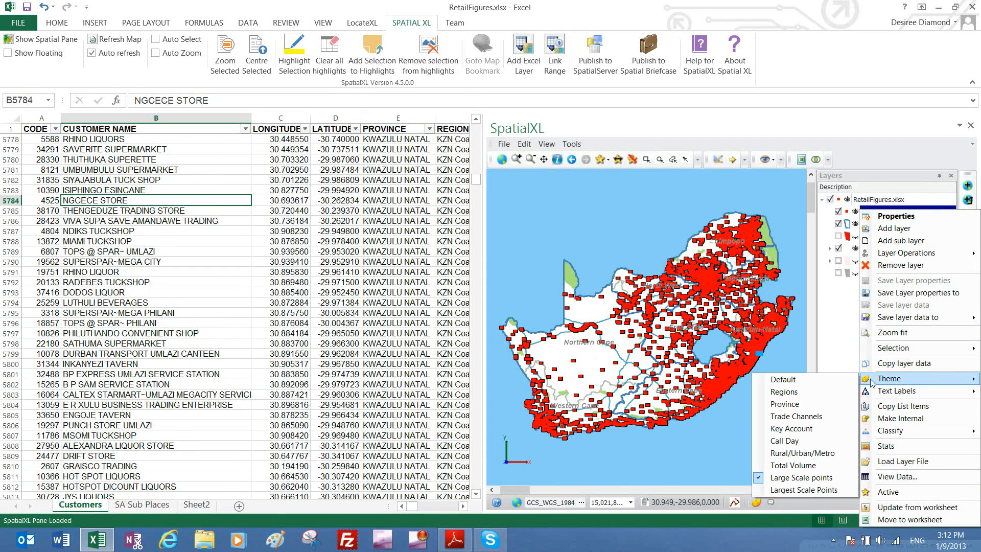
pyautogui.click(811, 392)
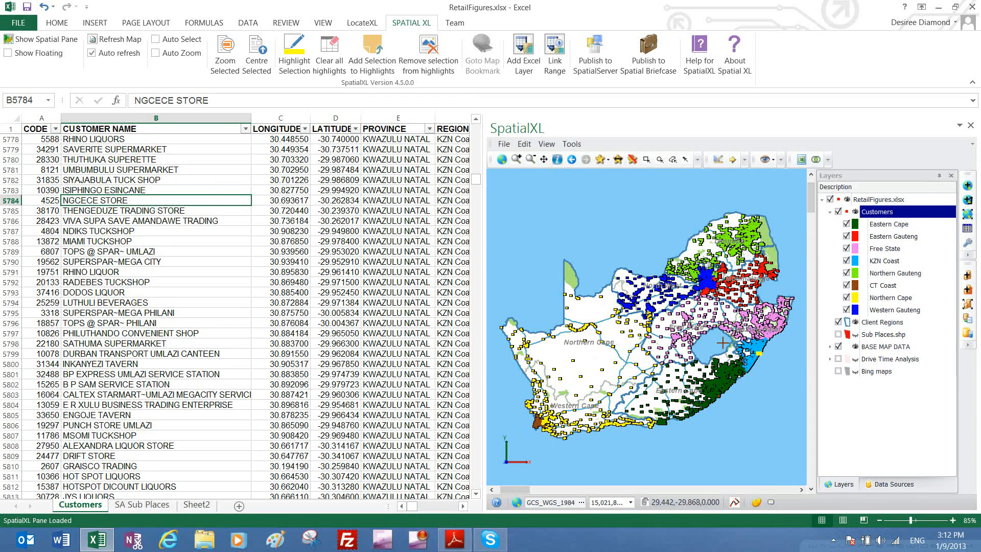
# - Apply the Total Volume theme to the Customers layer
pyautogui.rightClick(872, 214)
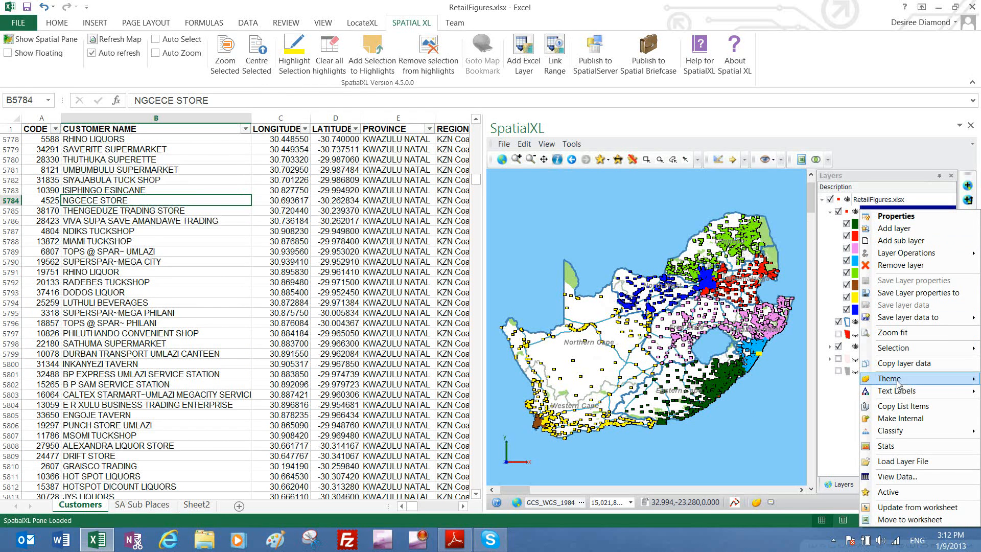
pyautogui.moveTo(898, 379)
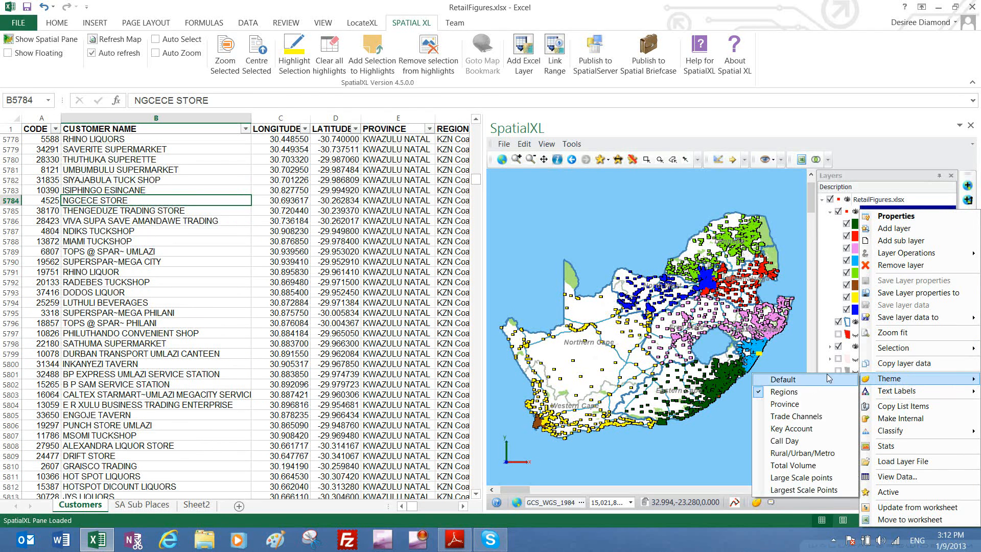
pyautogui.click(790, 465)
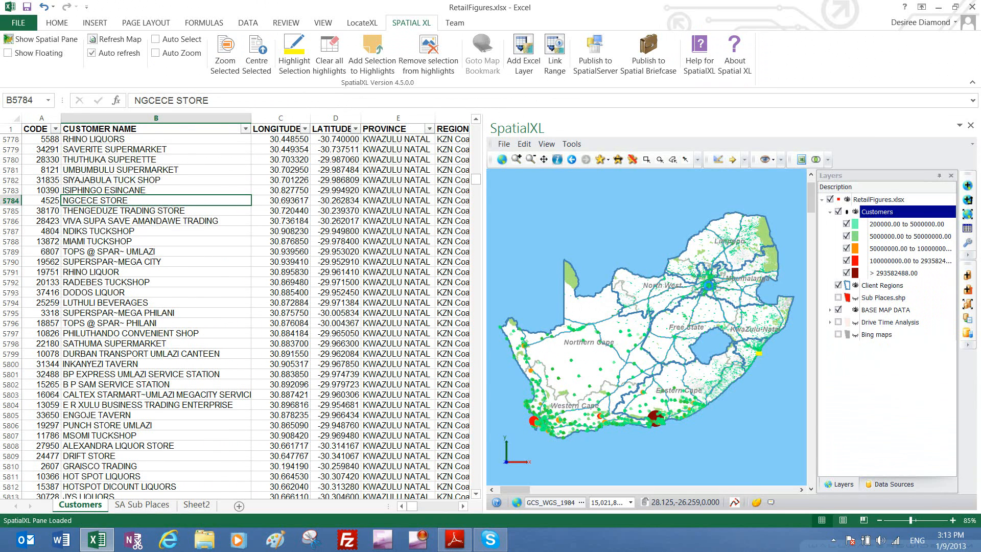
# - Examine how customers of each total volume class are spread around Gauteng on the map
pyautogui.scroll(2, 709, 284)
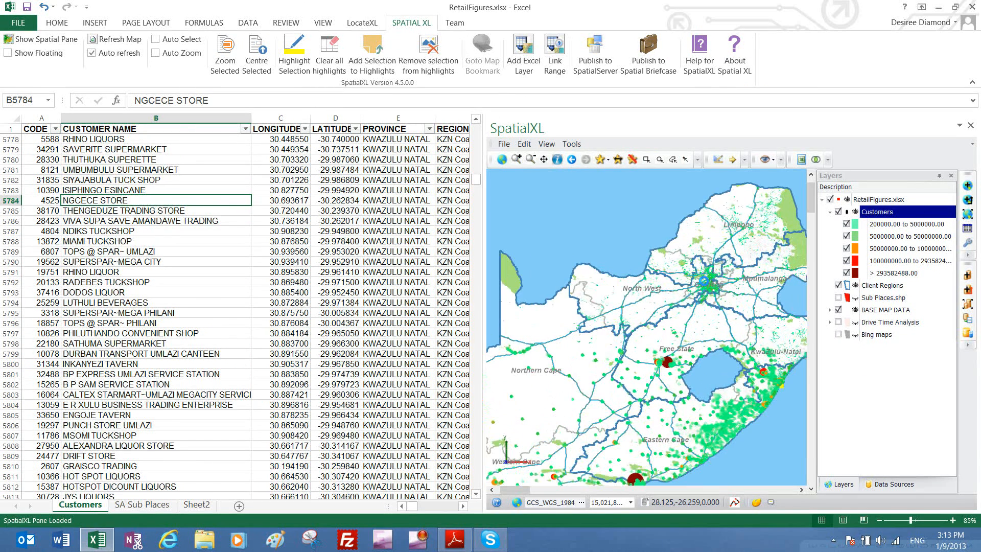
pyautogui.scroll(2, 710, 291)
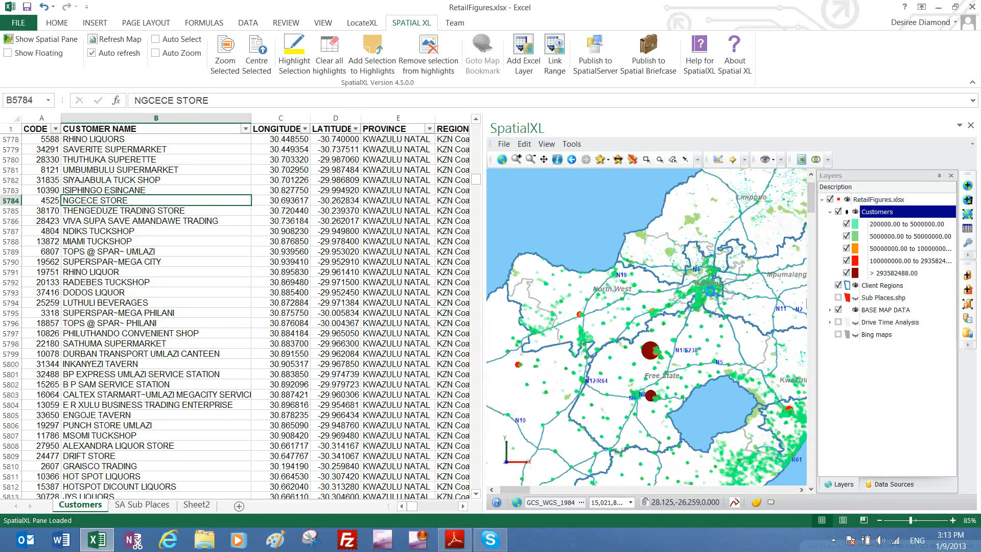
pyautogui.scroll(1, 711, 291)
pyautogui.scroll(2, 710, 291)
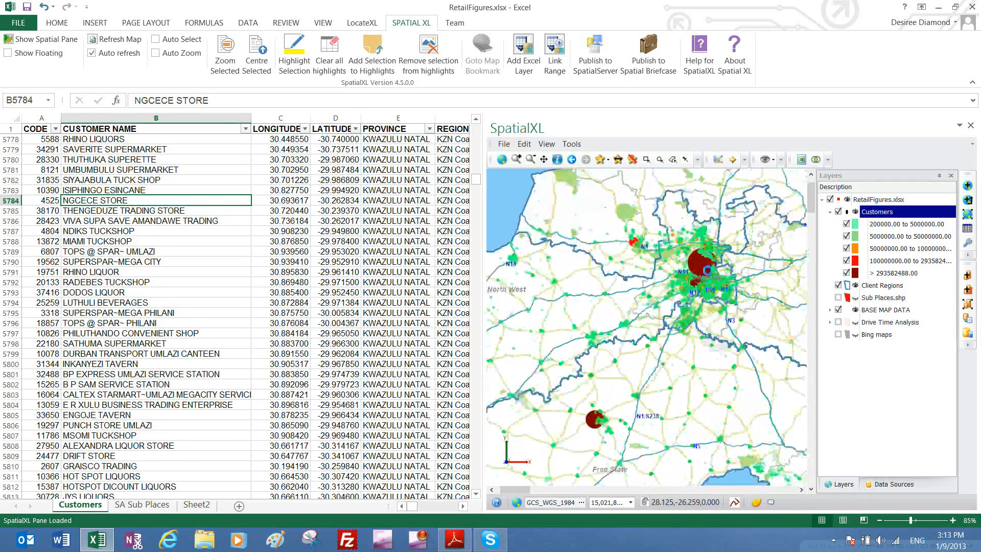
pyautogui.scroll(1, 711, 291)
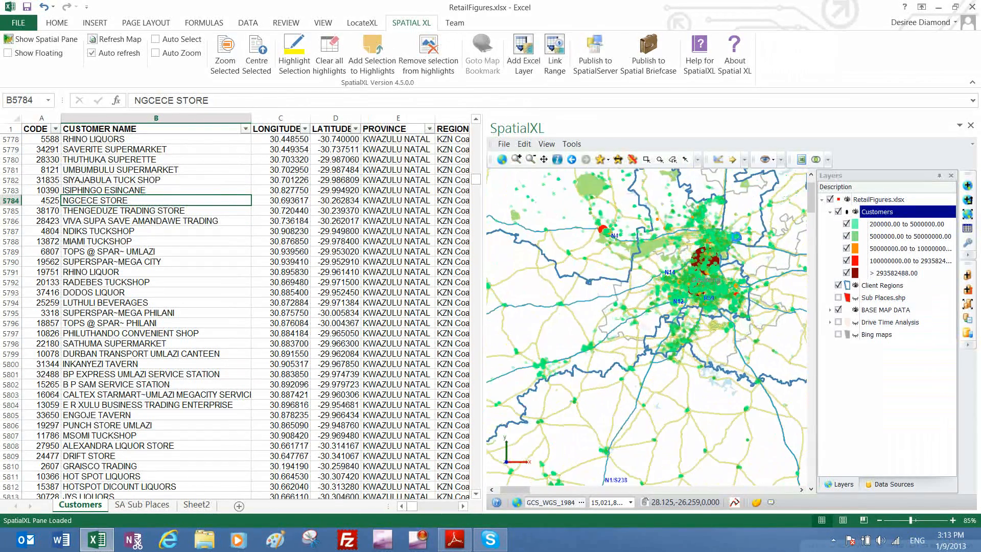
pyautogui.scroll(1, 710, 291)
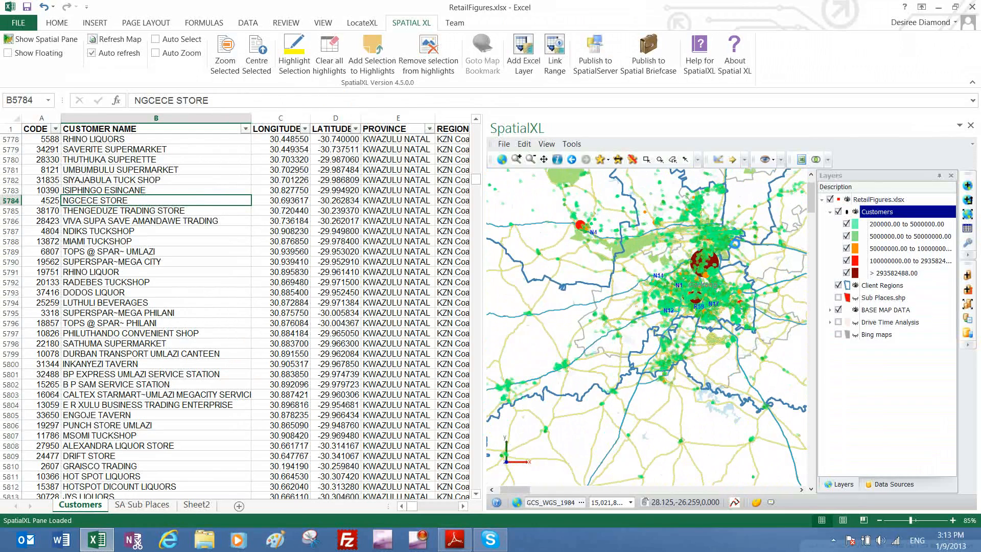
pyautogui.scroll(1, 711, 291)
pyautogui.scroll(2, 735, 244)
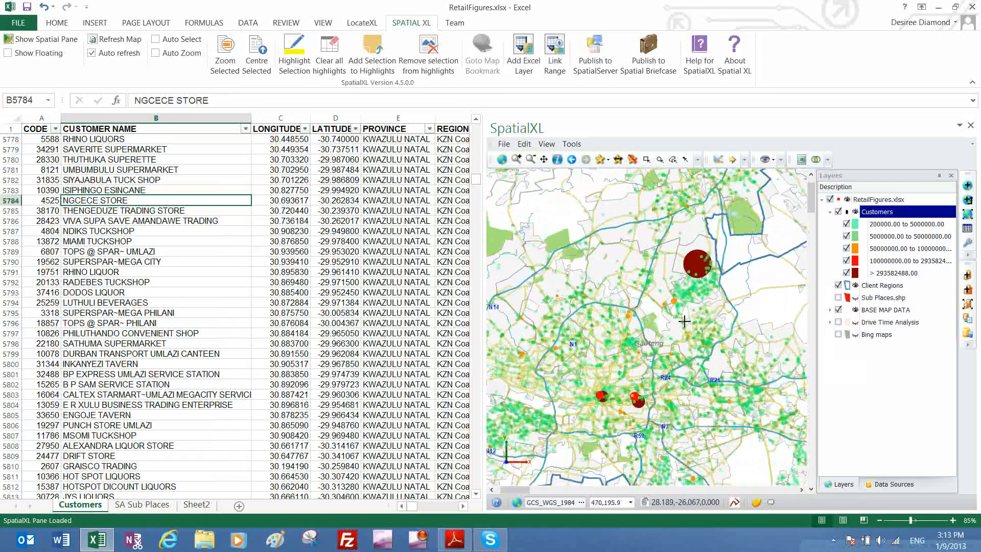
# - Hide the three lowest Total Volume classes of the Customers layer, leaving only the two highest classes on the map
pyautogui.click(847, 224)
pyautogui.click(847, 236)
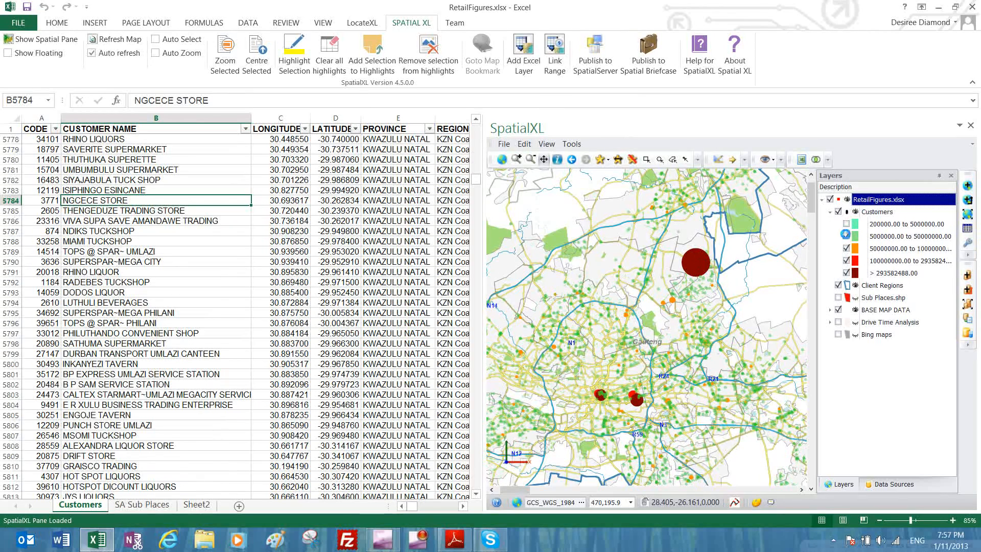
pyautogui.click(847, 248)
pyautogui.click(847, 261)
pyautogui.click(847, 261)
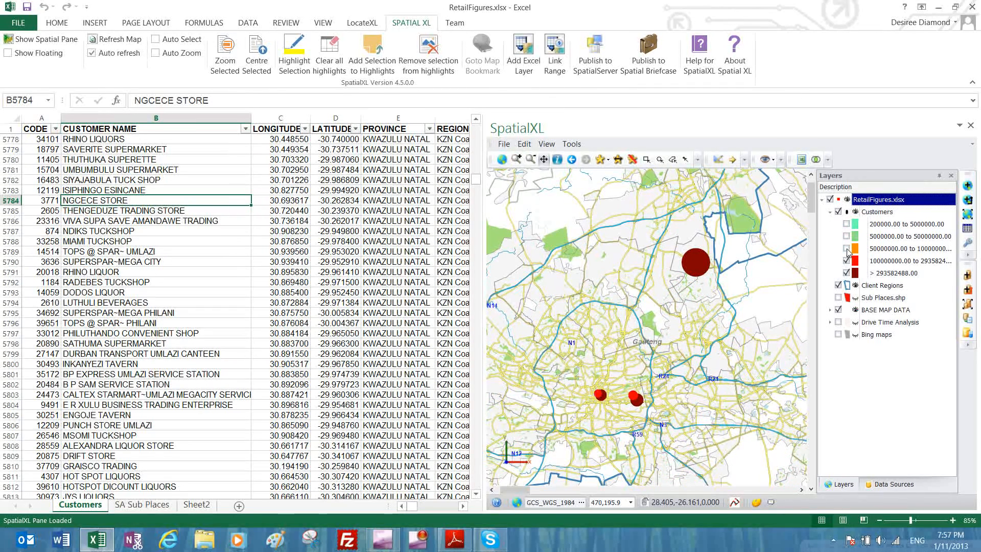
# - Show all Total Volume classes again, and switch the Customers layer back to plain, unclassified points
pyautogui.click(847, 248)
pyautogui.click(847, 236)
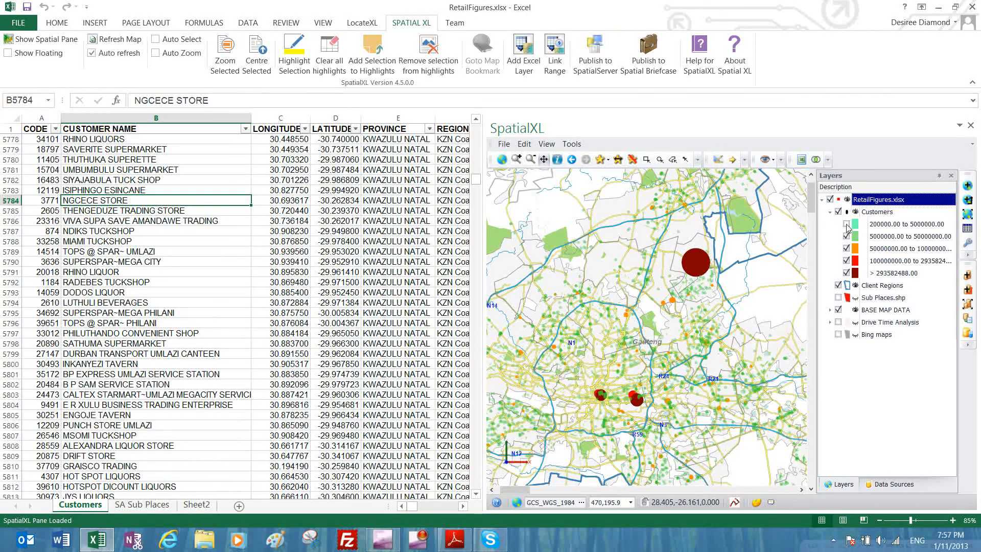
pyautogui.click(847, 224)
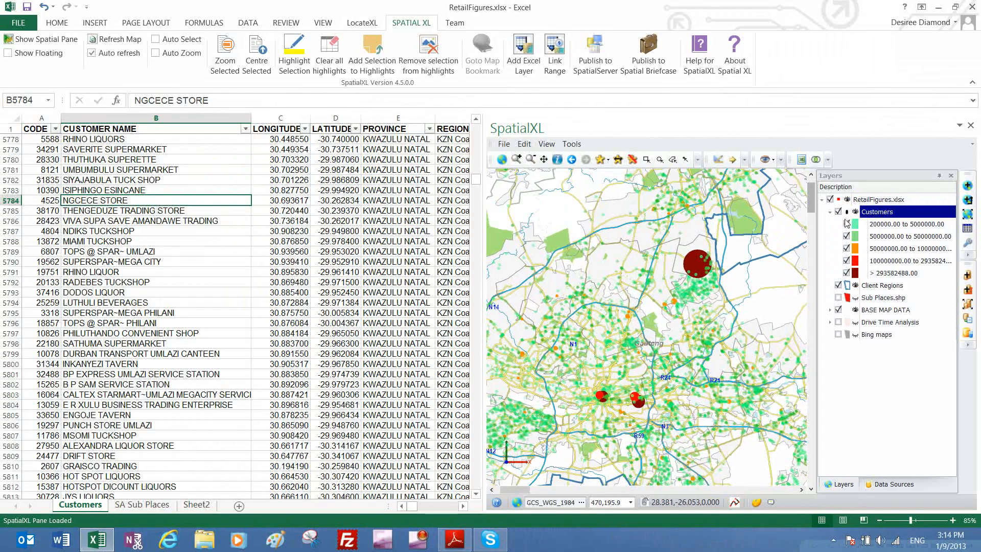
pyautogui.rightClick(890, 213)
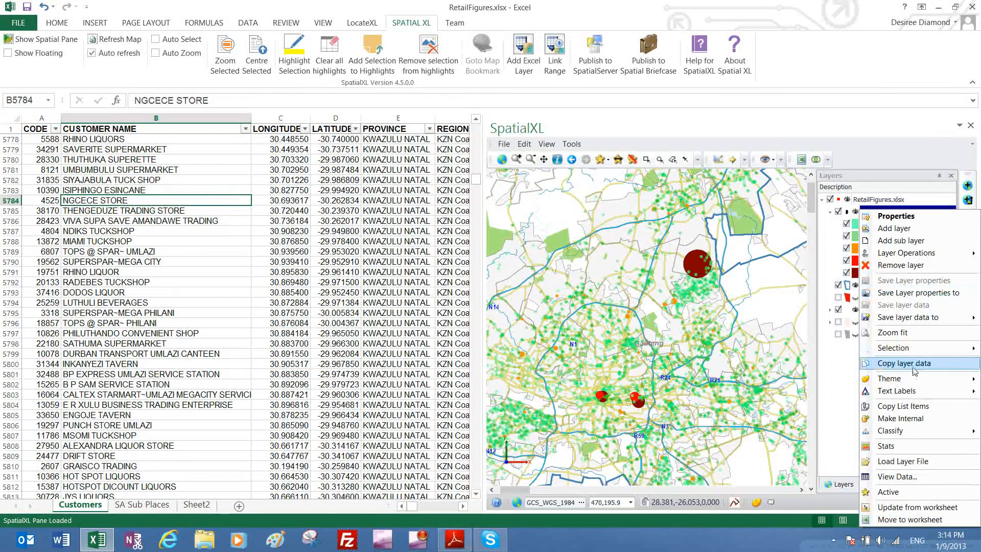
pyautogui.click(833, 385)
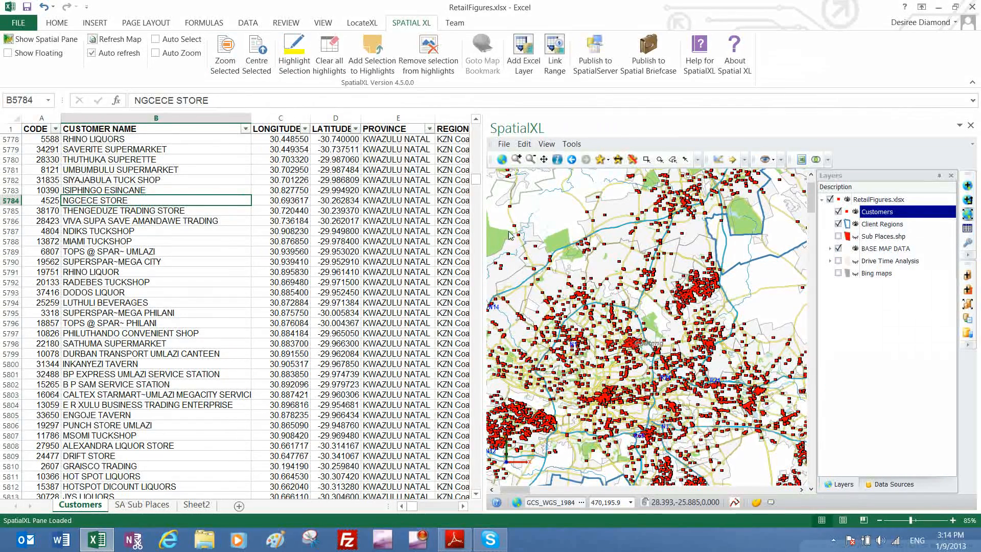
# - Filter the Area Manager column of the Customers worksheet to only the first manager listed
pyautogui.click(275, 200)
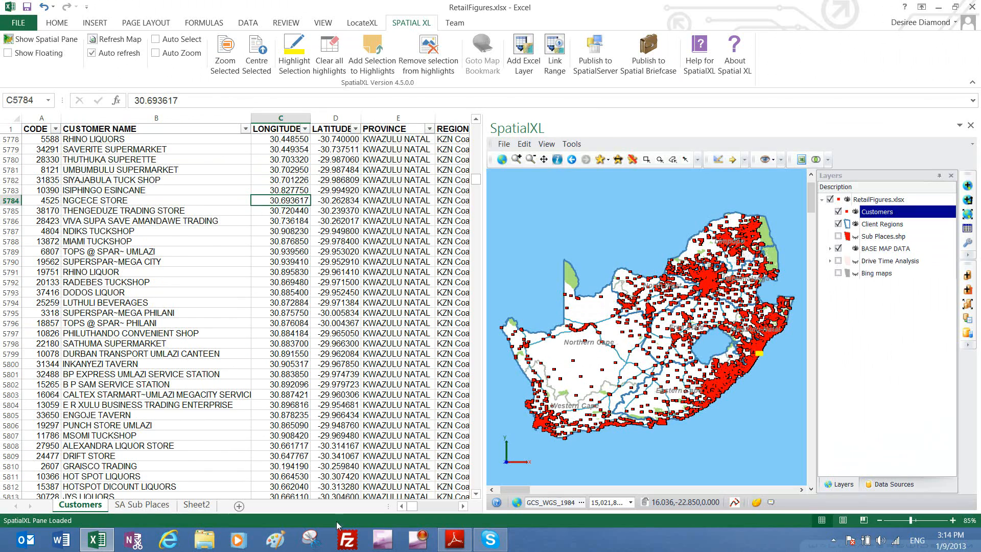
pyautogui.click(464, 507)
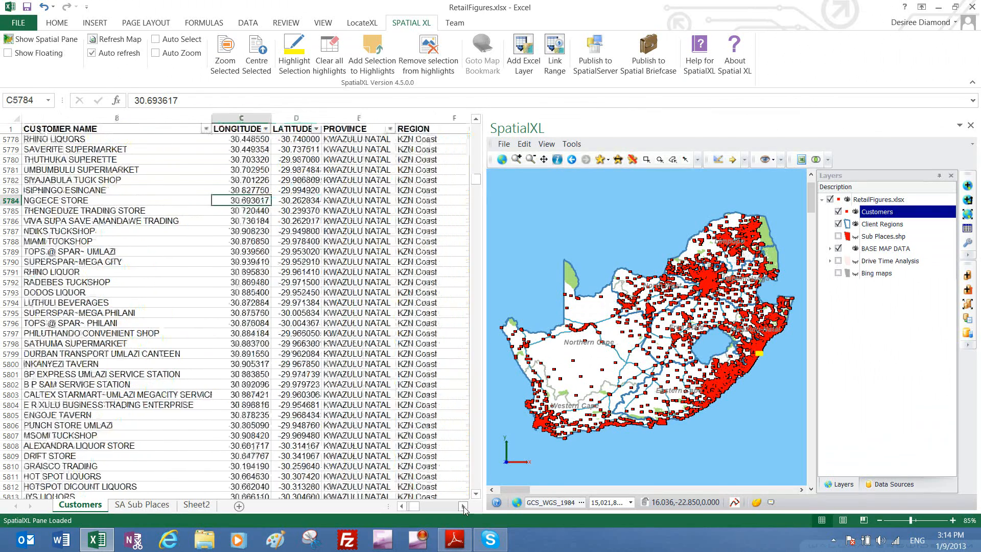
pyautogui.click(464, 507)
pyautogui.click(464, 507)
pyautogui.click(464, 507)
pyautogui.click(464, 507)
pyautogui.click(464, 507)
pyautogui.click(464, 507)
pyautogui.click(464, 507)
pyautogui.click(464, 507)
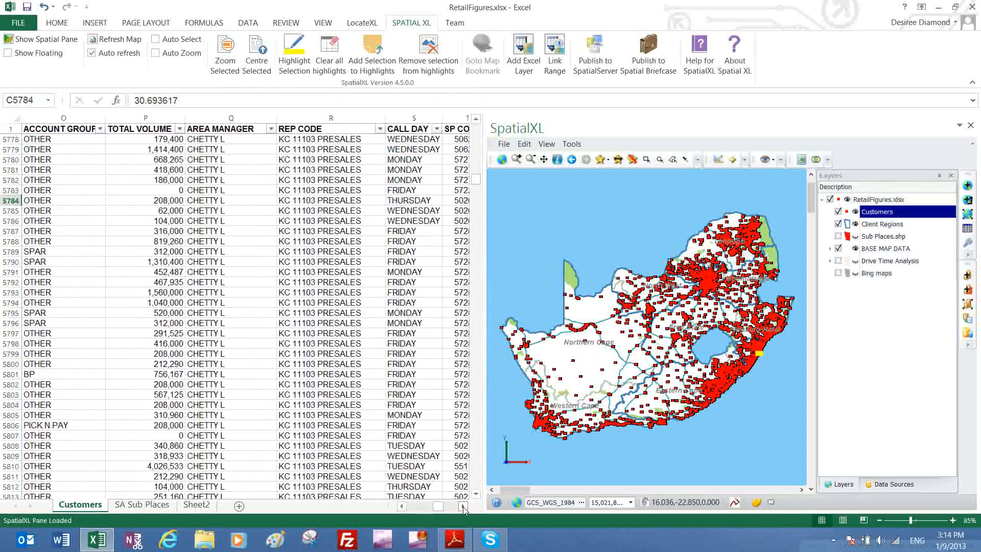
pyautogui.click(271, 128)
pyautogui.click(142, 252)
pyautogui.click(141, 262)
pyautogui.click(199, 350)
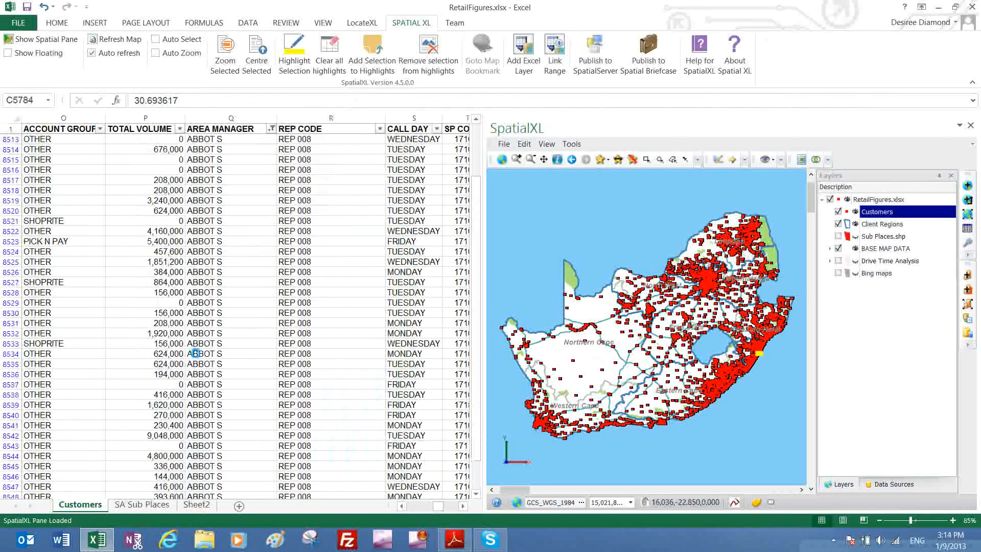
# - Filter the Rep Code column to REP 001 within the selected area manager's customers
pyautogui.click(379, 129)
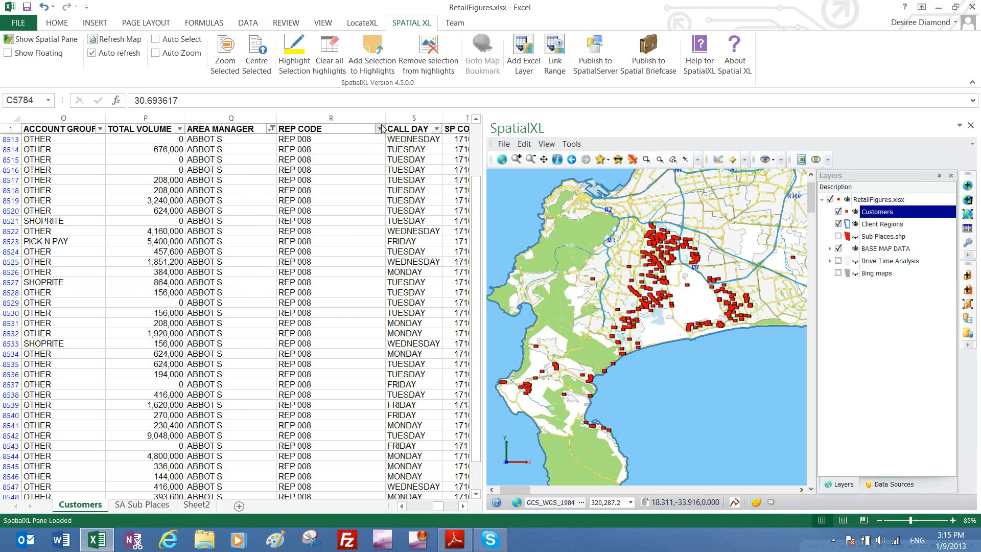
pyautogui.click(251, 252)
pyautogui.click(251, 262)
pyautogui.click(301, 354)
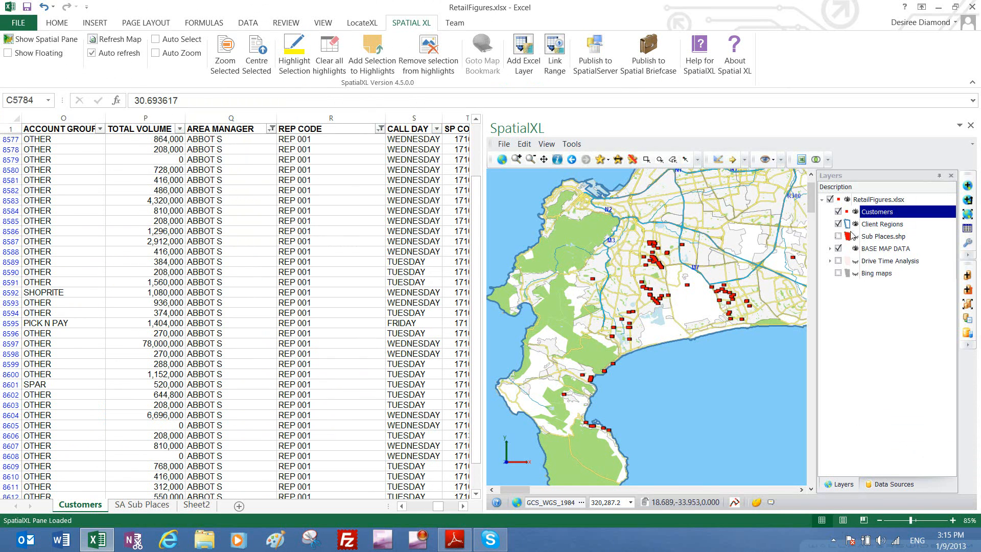
pyautogui.click(968, 215)
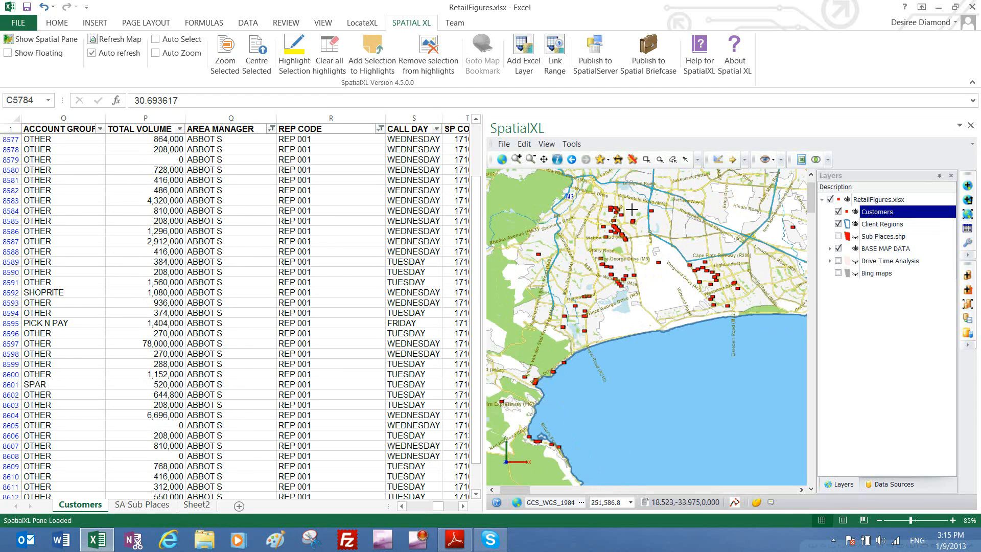
# - Apply the Call Day theme to the filtered Customers layer
pyautogui.rightClick(883, 216)
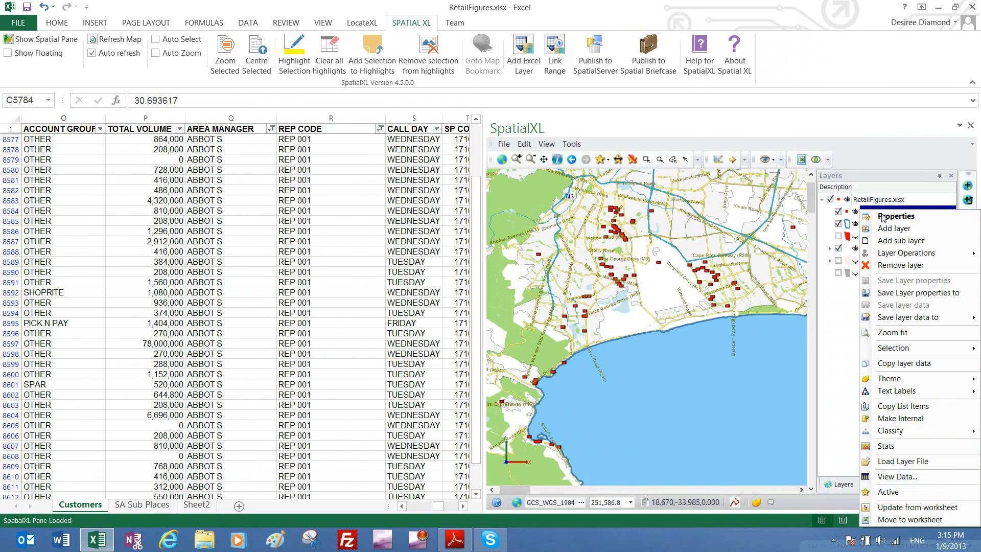
pyautogui.moveTo(893, 378)
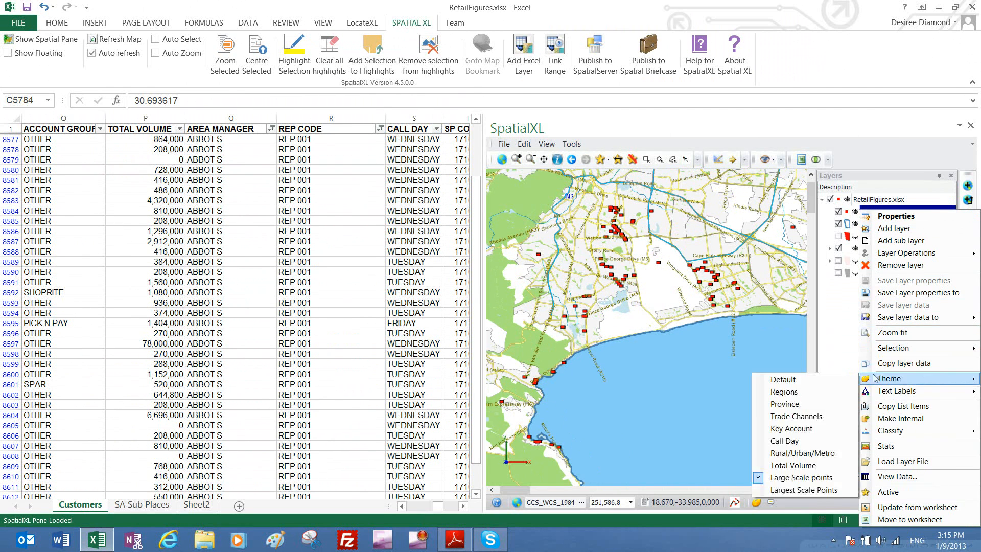
pyautogui.click(785, 440)
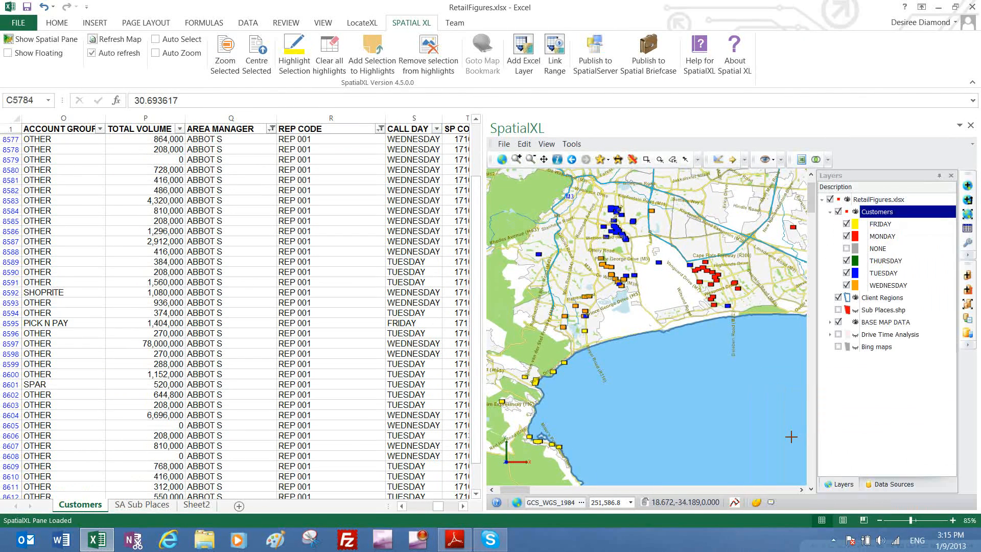